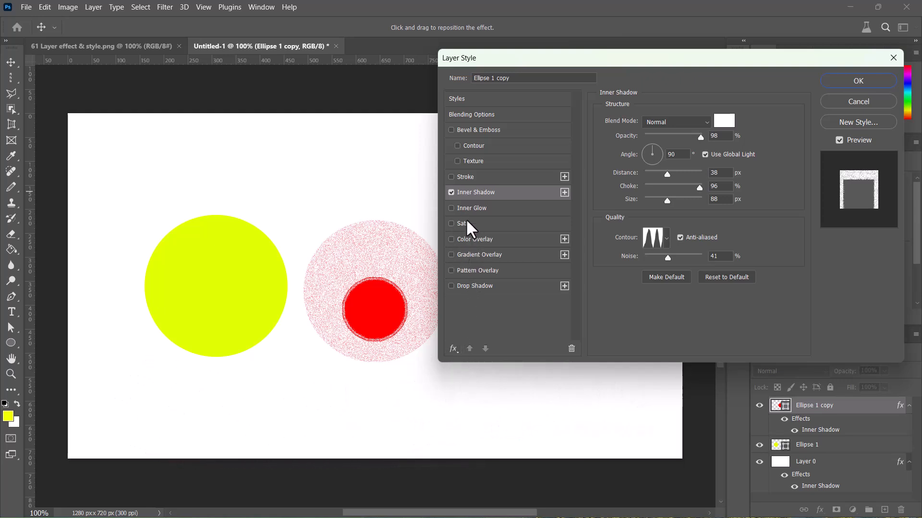
- Add Outer Glow to the effects list of Ellipse 1 copy, switch it off and show the Inner Shadow settings
left_click(454, 353)
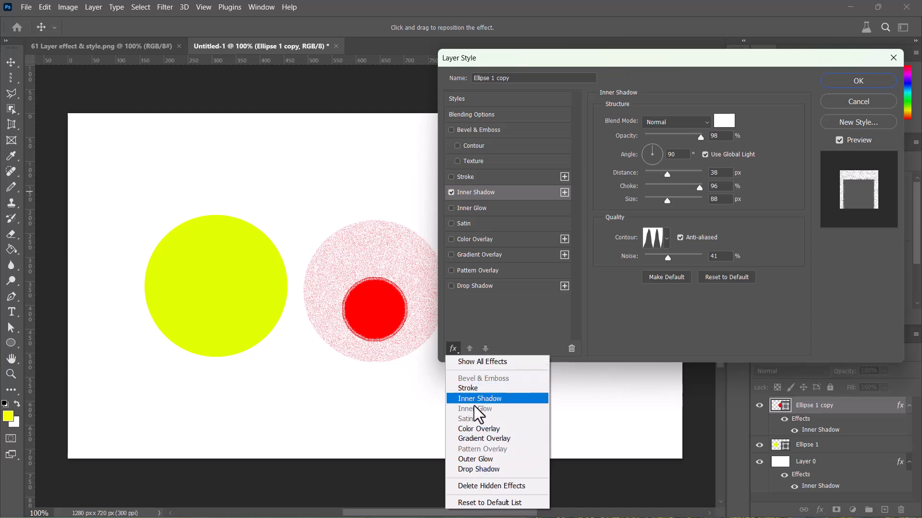
left_click(479, 460)
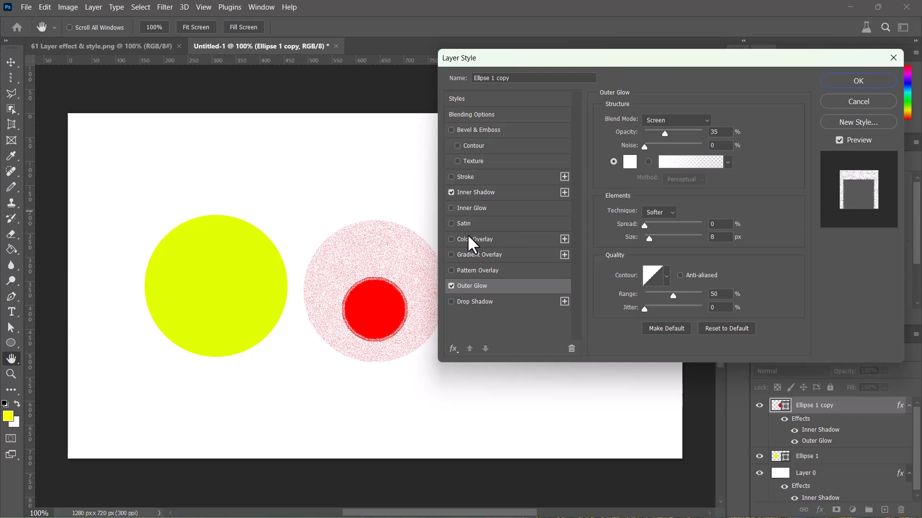
left_click(451, 285)
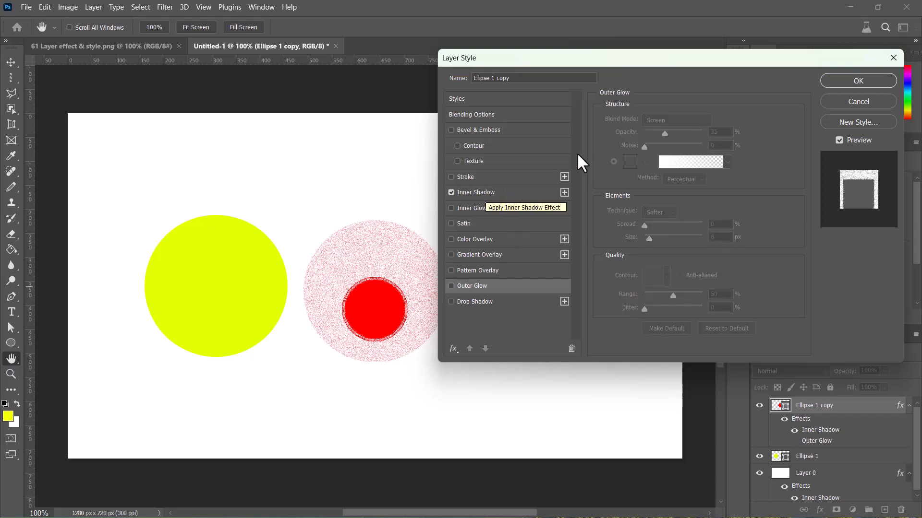
left_click(513, 192)
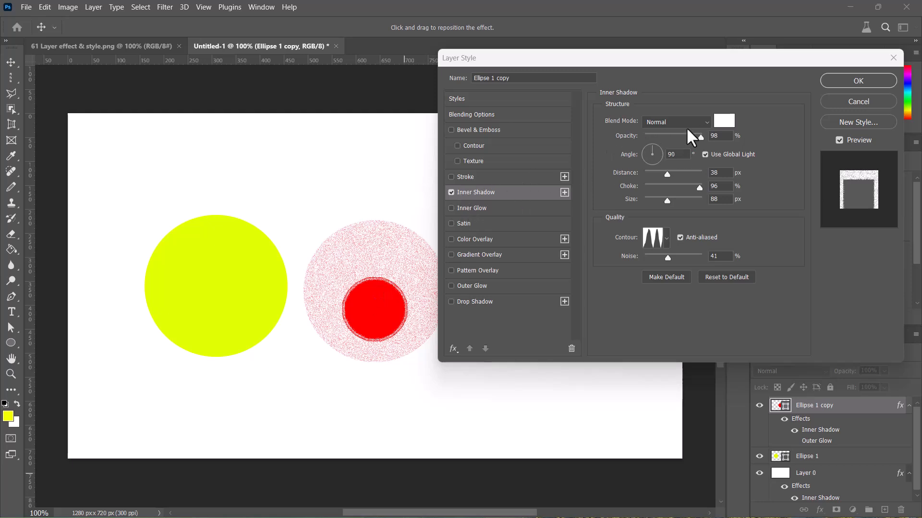
- Try the Multiply, Color Burn and Darker Color blend modes on the inner shadow, ending with Vivid Light
left_click(701, 121)
left_click(701, 121)
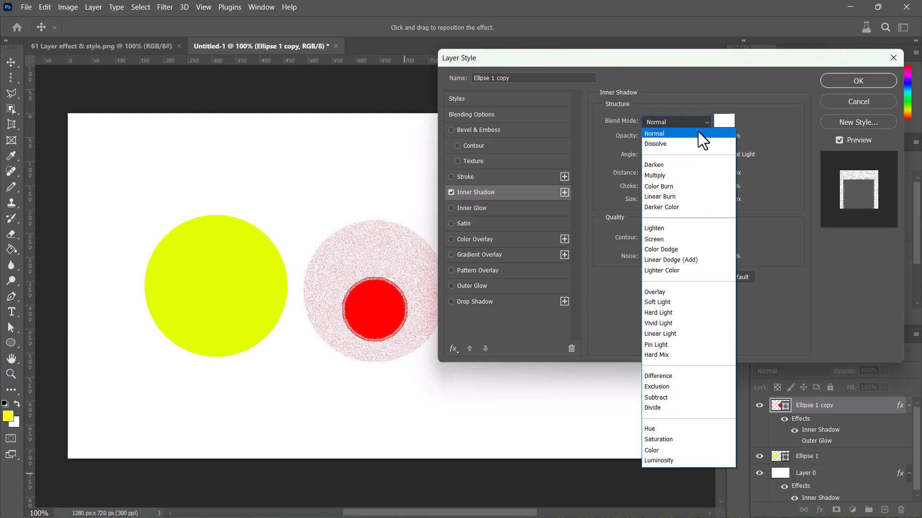
left_click(682, 168)
left_click(702, 123)
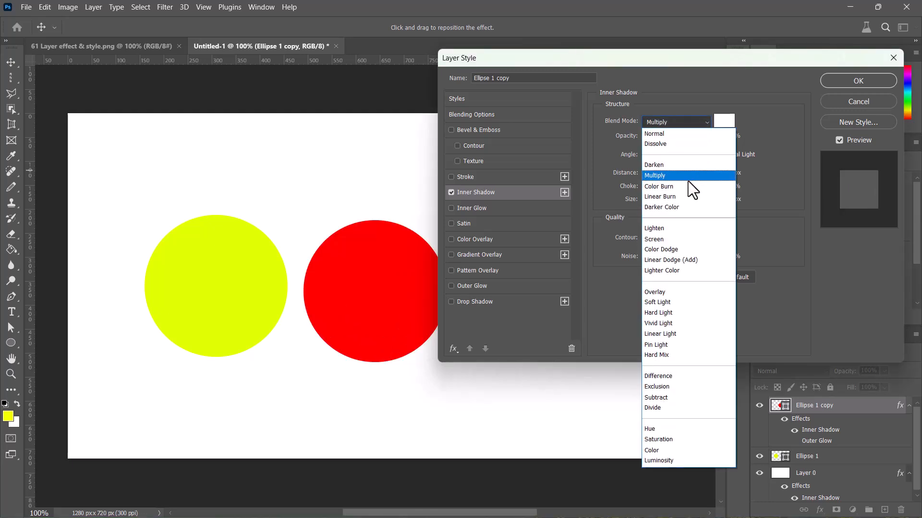
left_click(687, 187)
left_click(698, 124)
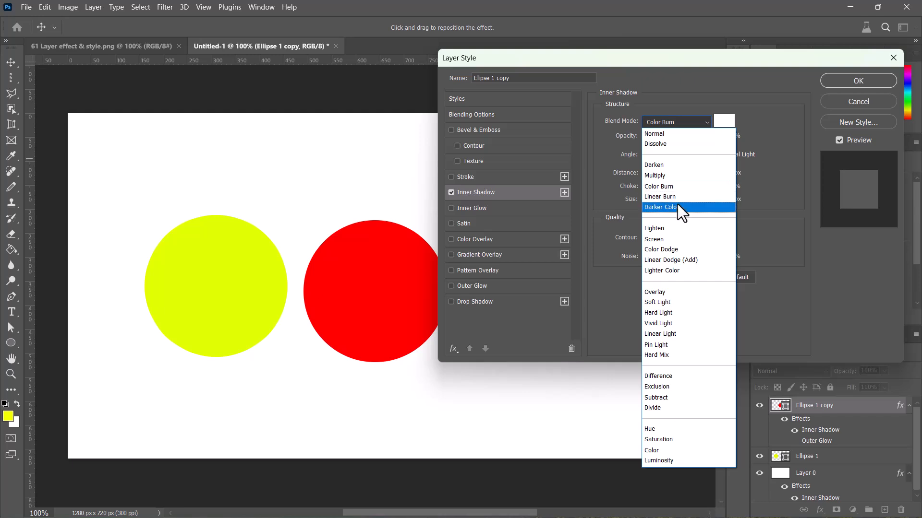
left_click(678, 207)
left_click(704, 123)
left_click(684, 203)
- Change the inner shadow color to yellow-green deff00 and its opacity to 100%, testing a low opacity of 4% on the way
left_click(723, 121)
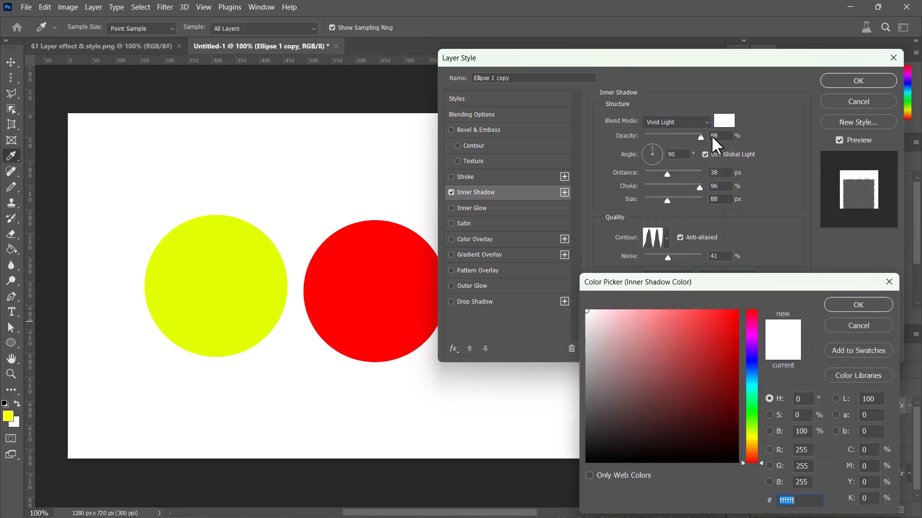
left_click(731, 438)
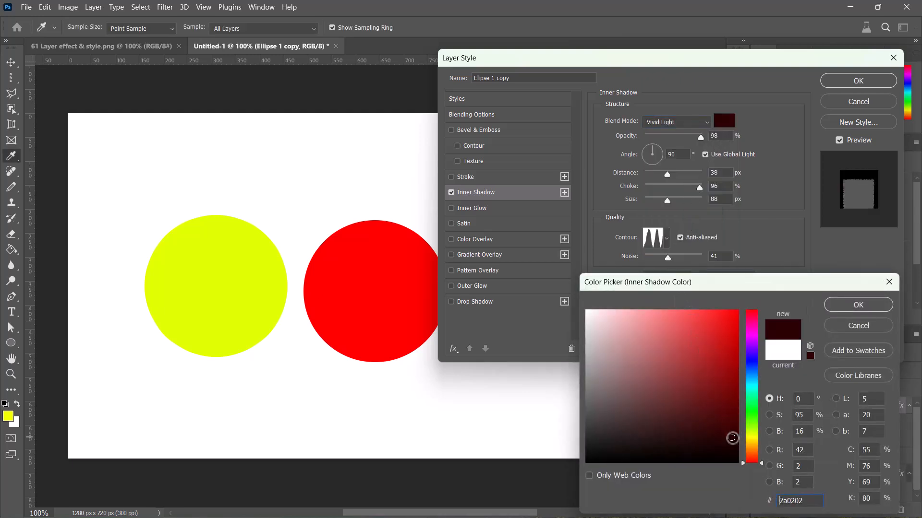
left_click(733, 391)
left_click(750, 422)
left_click(749, 432)
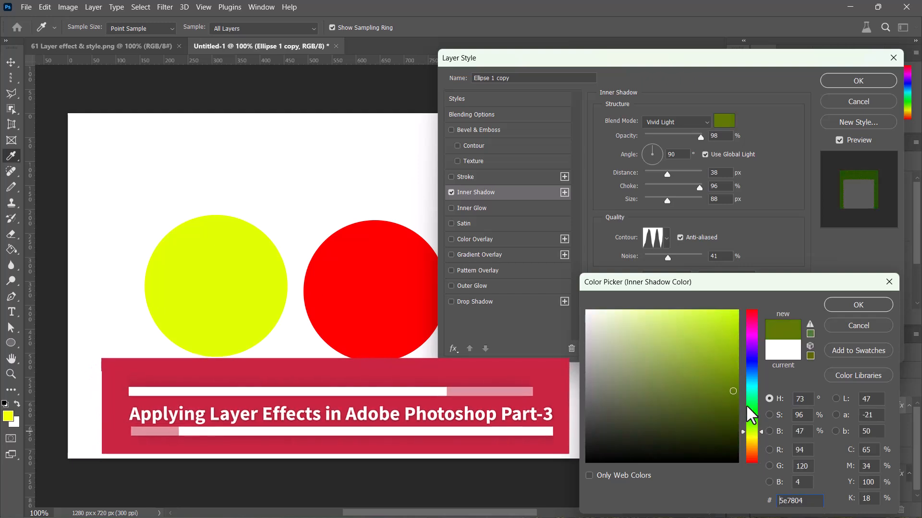
left_click(748, 434)
left_click_drag(730, 342, 738, 310)
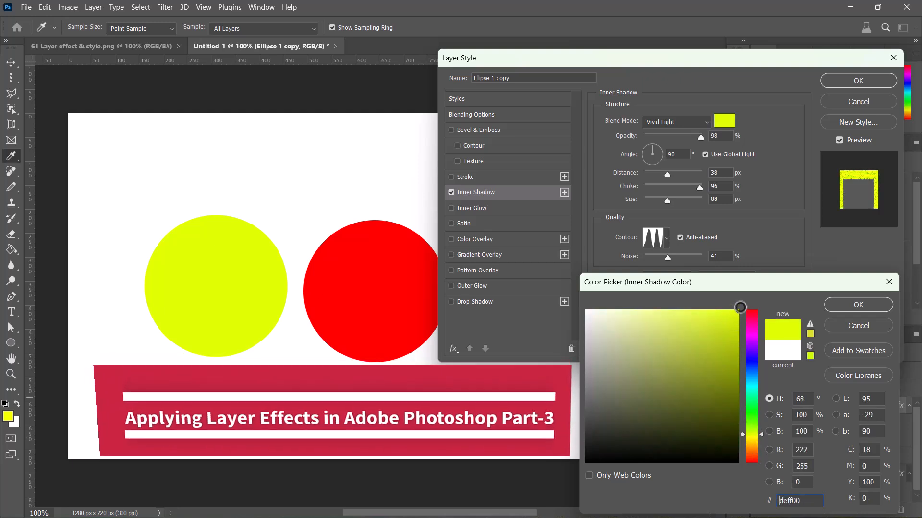
left_click(834, 300)
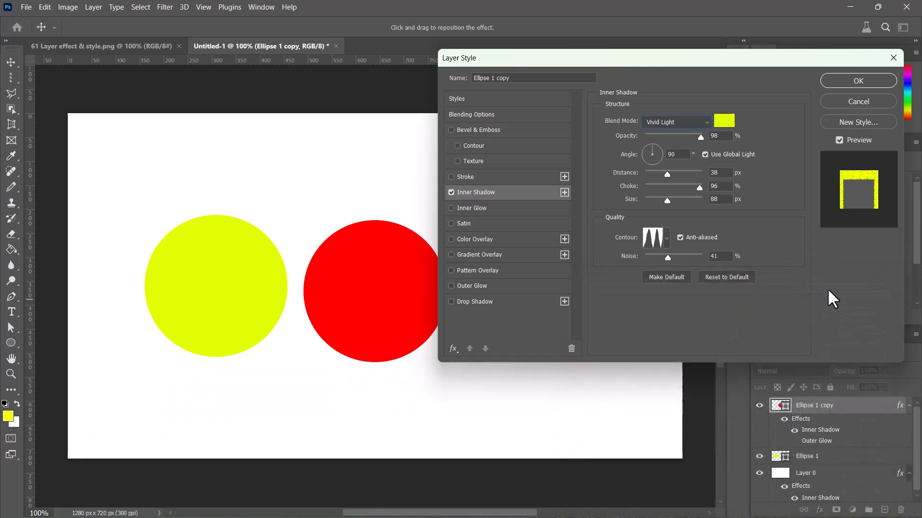
left_click_drag(698, 135, 648, 139)
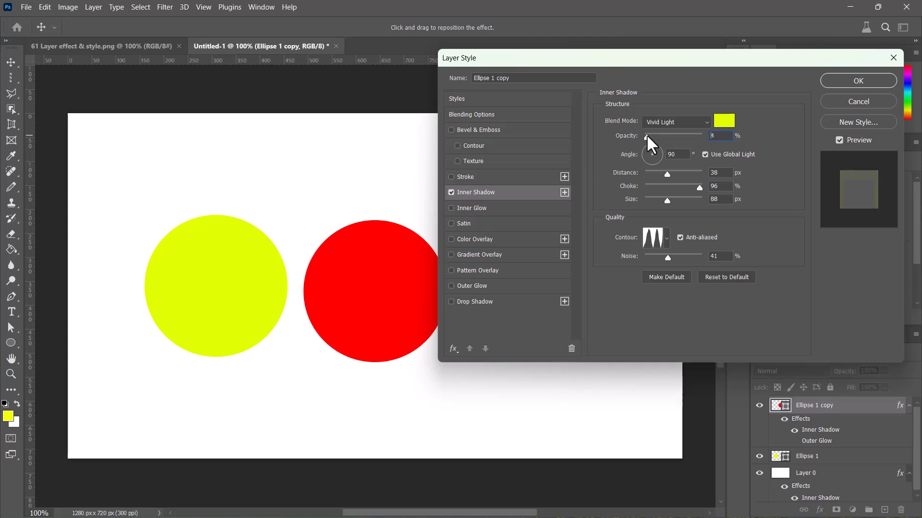
left_click_drag(646, 135, 710, 135)
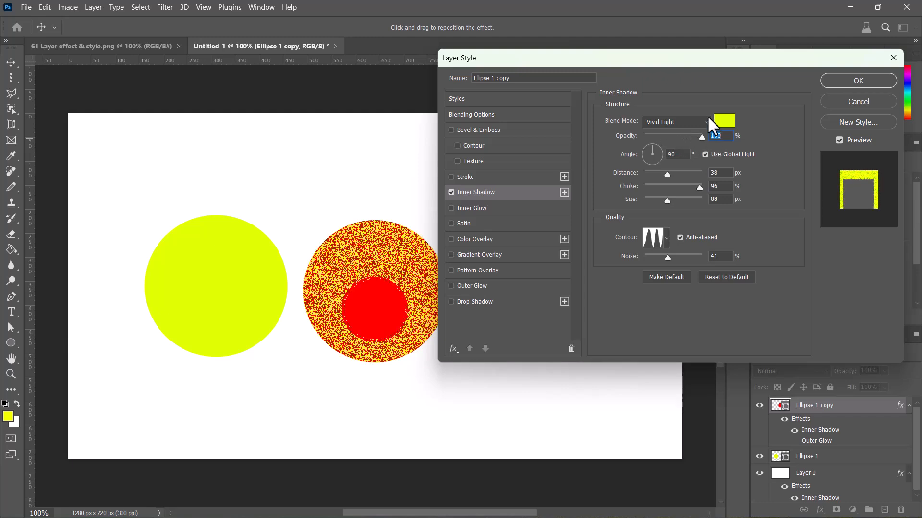
- Compare blend modes such as Dissolve, Multiply and Subtract on the inner shadow, finishing on Normal
left_click(706, 121)
left_click(691, 133)
left_click(696, 120)
left_click(687, 143)
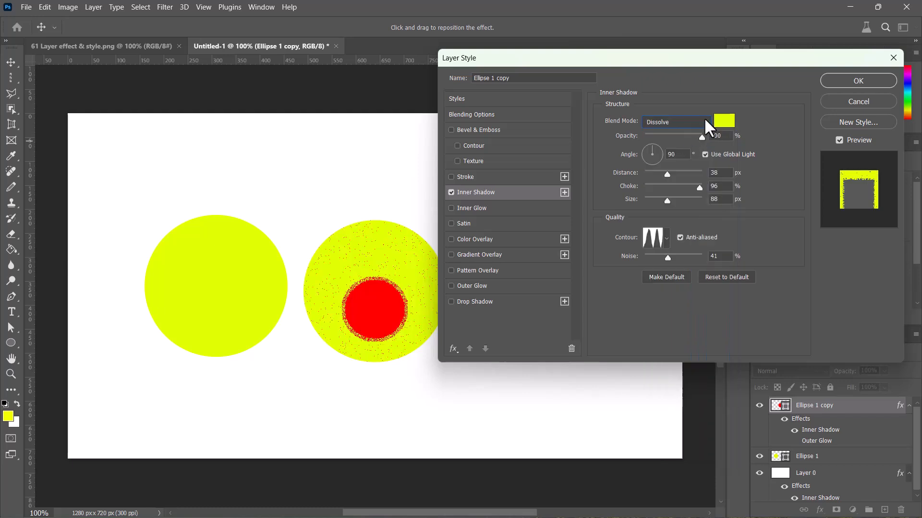
left_click(705, 120)
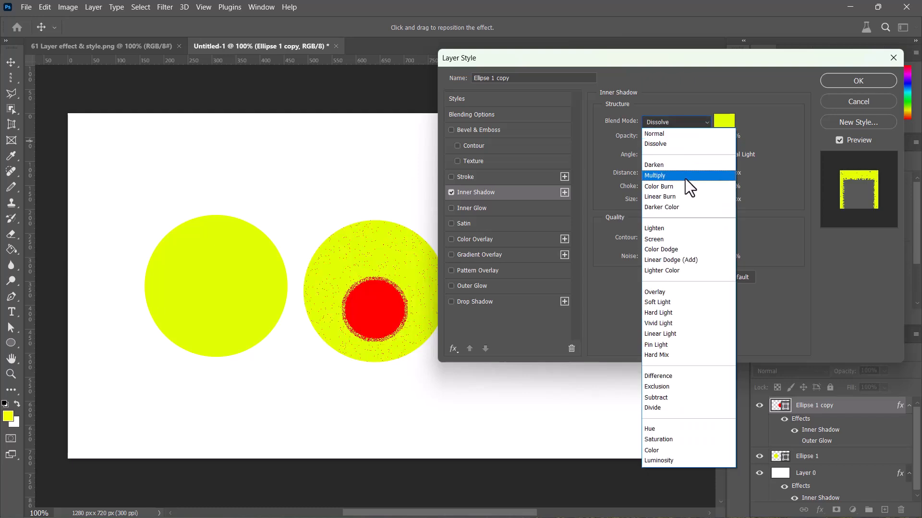
left_click(690, 162)
left_click(705, 121)
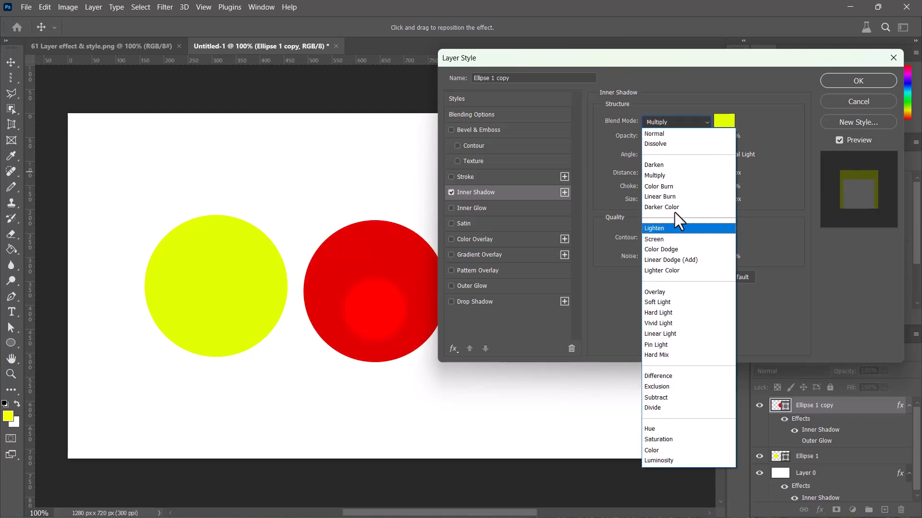
left_click(671, 386)
left_click(677, 122)
left_click(660, 397)
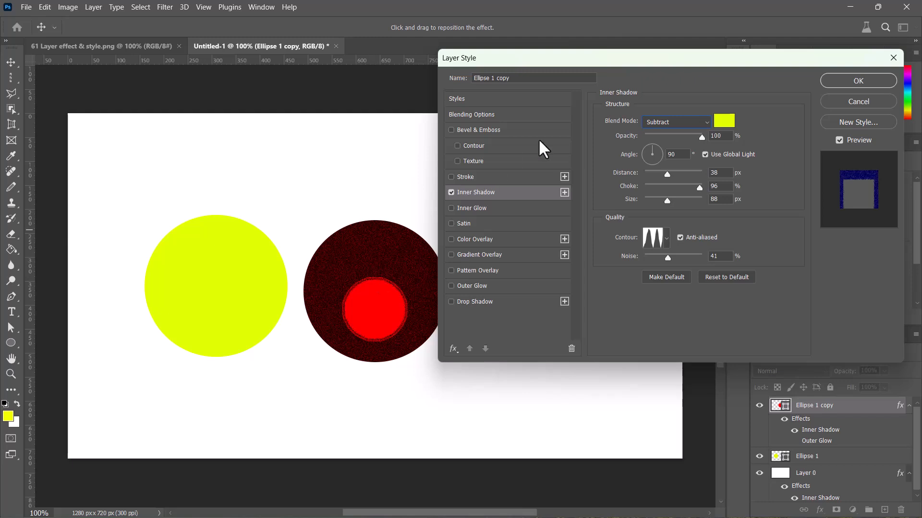
left_click(663, 123)
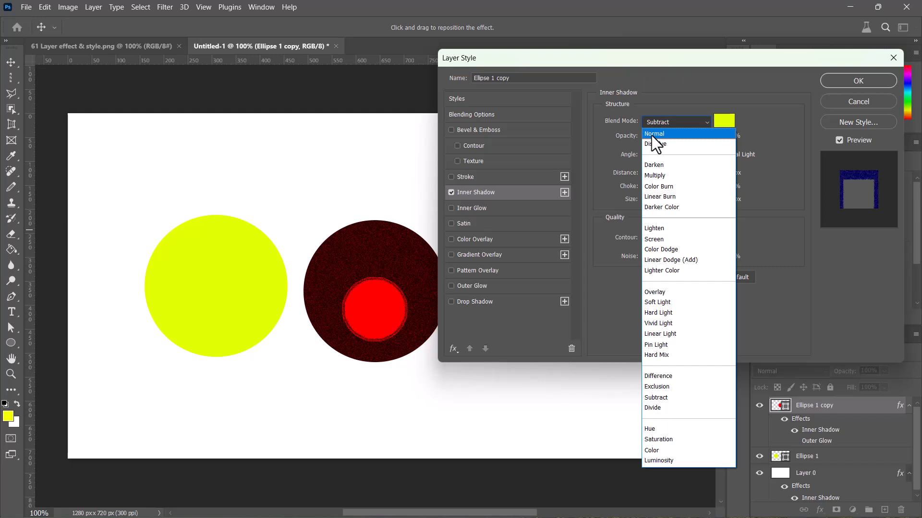
left_click(653, 135)
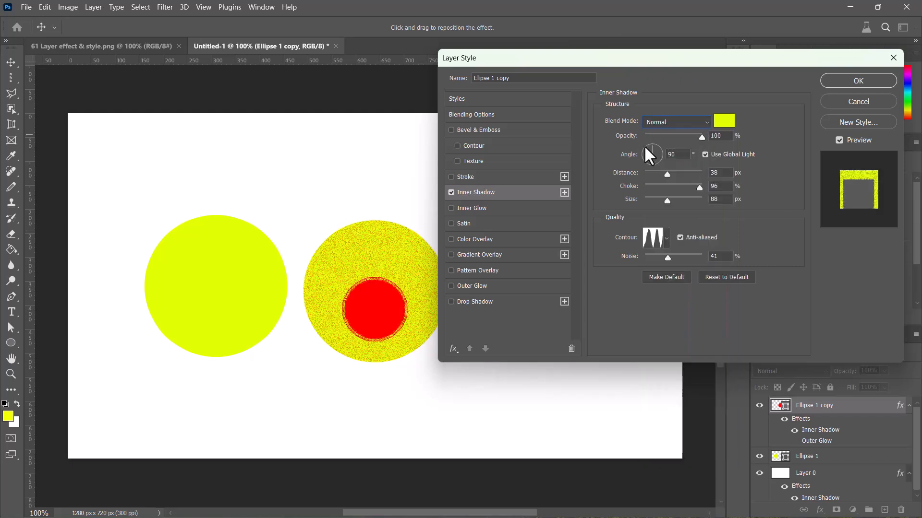
- Set the inner shadow's angle to 99°, distance to 12 px, choke to 98% and size to 51 px
left_click_drag(644, 145, 652, 173)
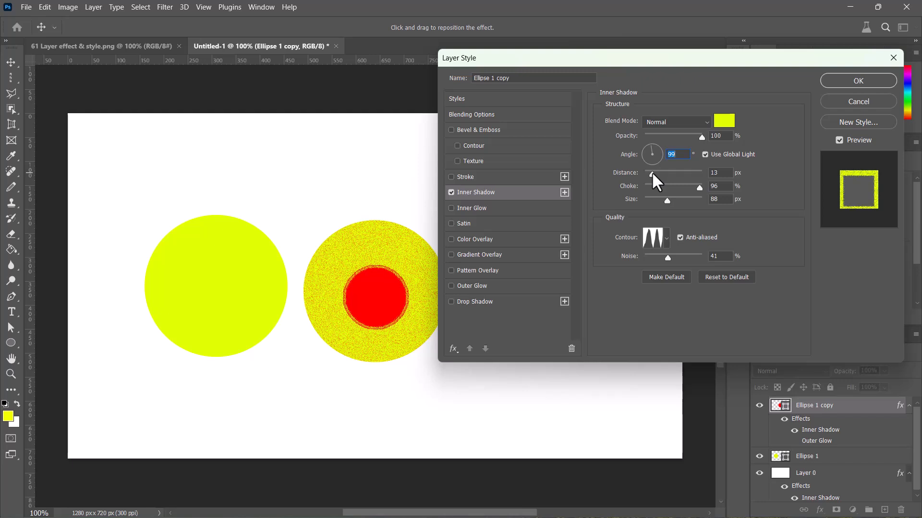
left_click_drag(652, 172, 674, 186)
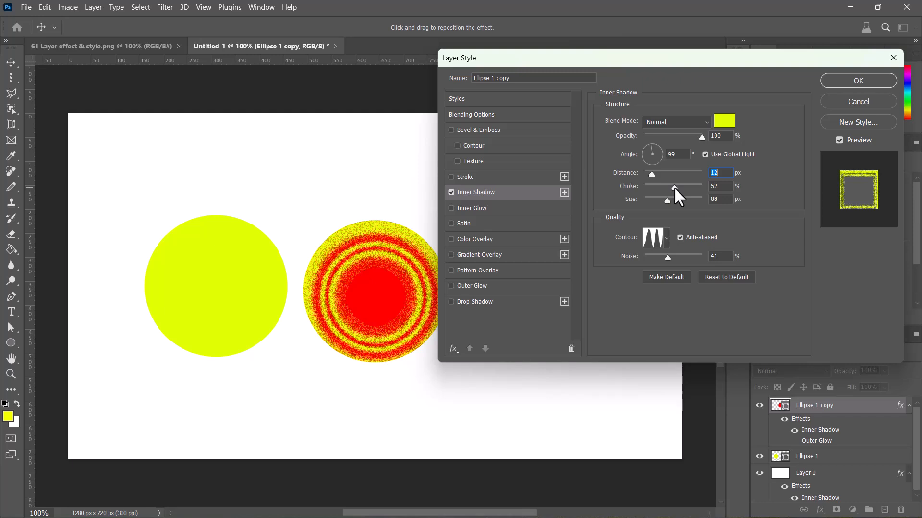
left_click(673, 186)
left_click_drag(673, 188, 658, 203)
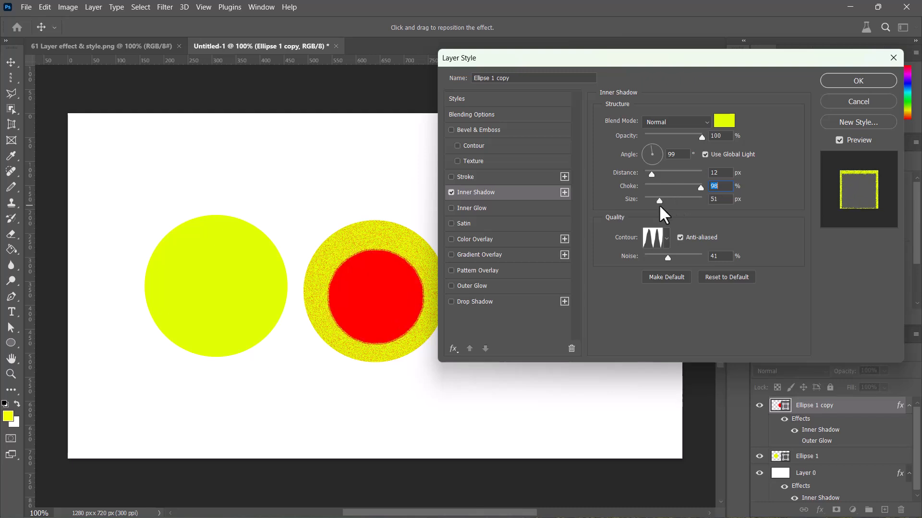
- Try out the various preset contours on the inner shadow, finishing with the smoothly rounded convex curve
left_click(666, 238)
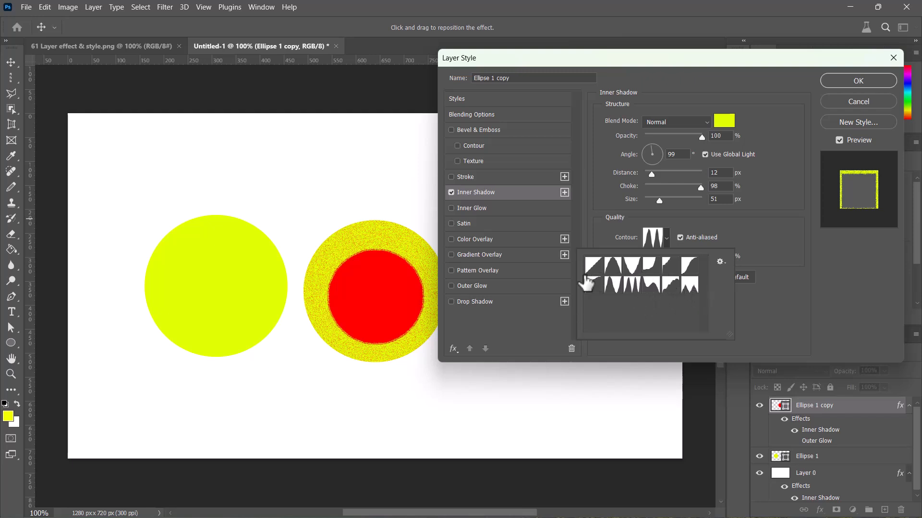
left_click(596, 268)
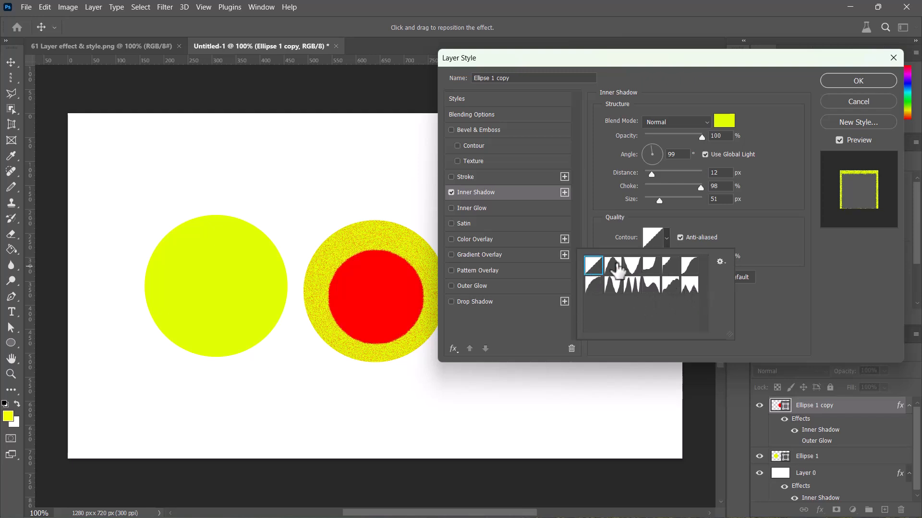
left_click(632, 267)
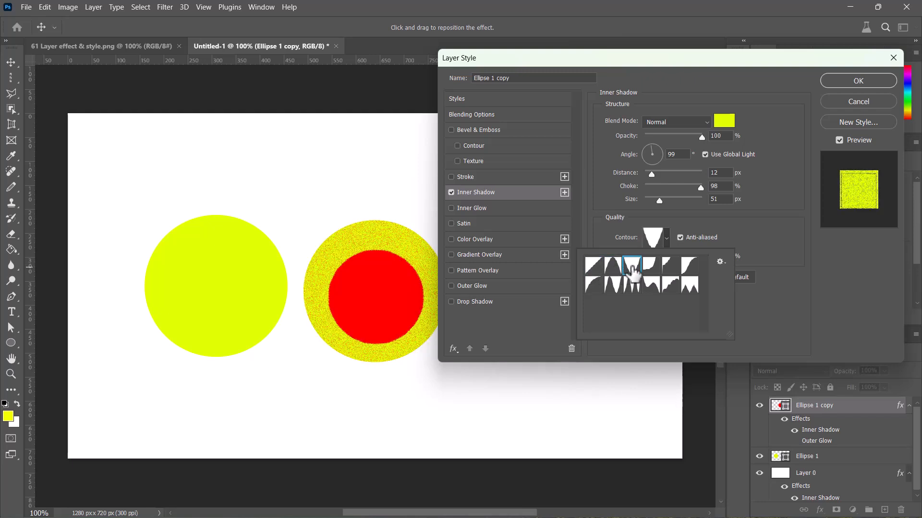
left_click(651, 267)
left_click(632, 284)
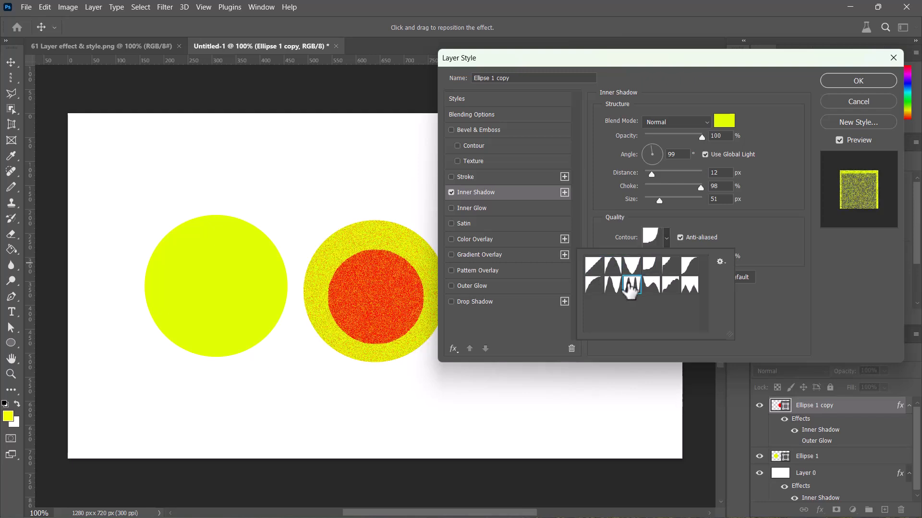
left_click(613, 285)
left_click(593, 284)
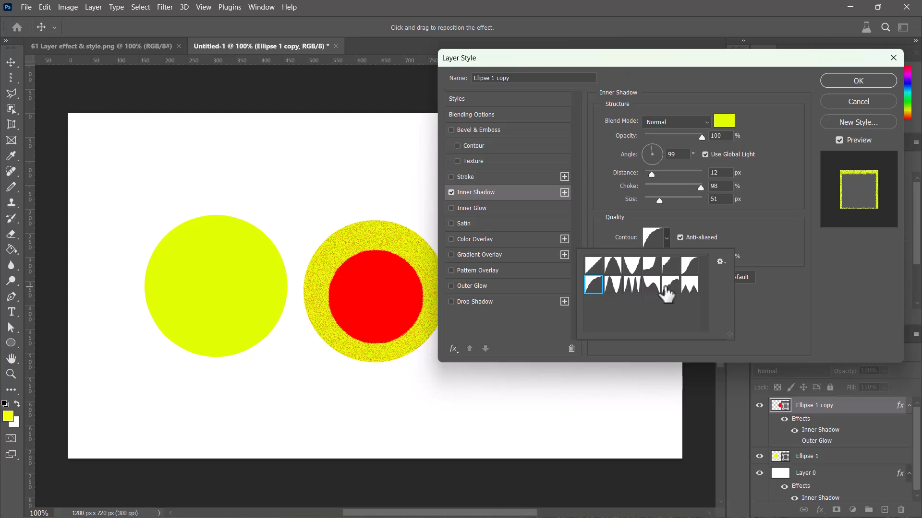
left_click(651, 285)
left_click(670, 284)
left_click(689, 284)
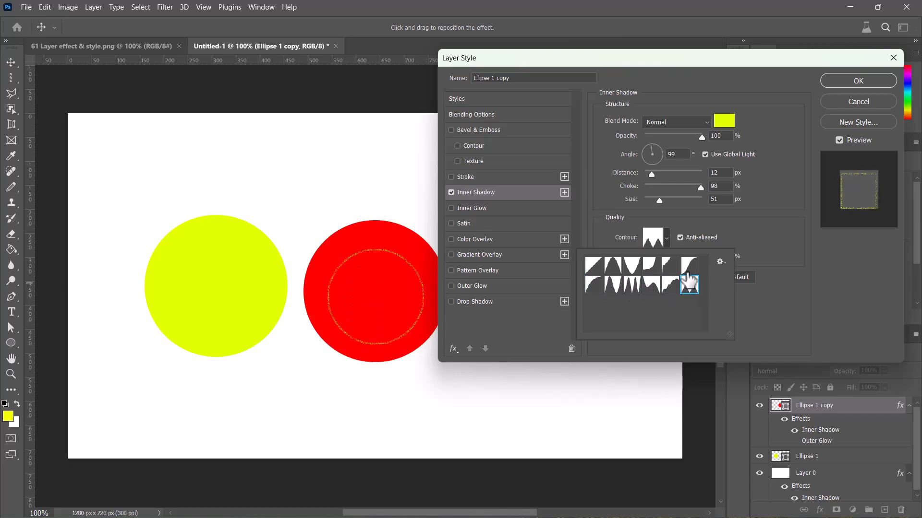
left_click(690, 267)
left_click(651, 267)
left_click(631, 267)
left_click(612, 265)
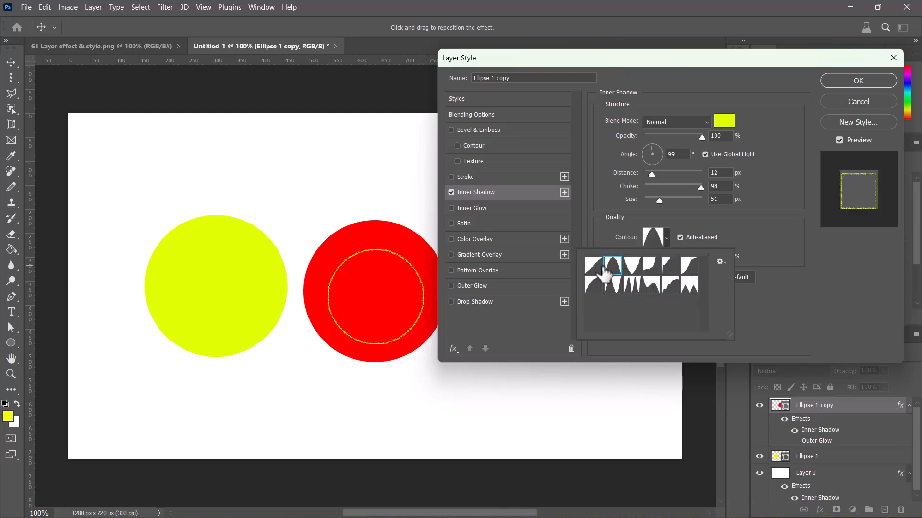
left_click(593, 265)
left_click(667, 237)
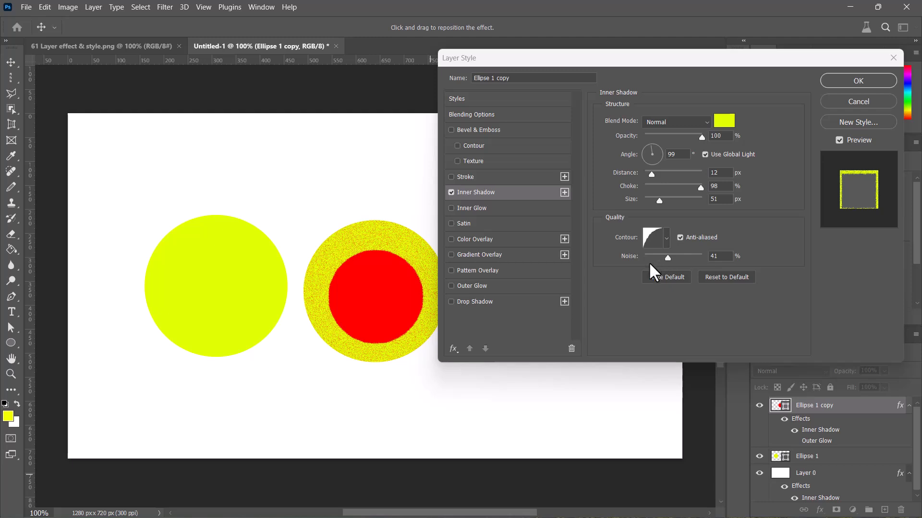
- Reduce the inner shadow's noise to 0% and discard all changes made to the layer style
left_click_drag(662, 262, 631, 266)
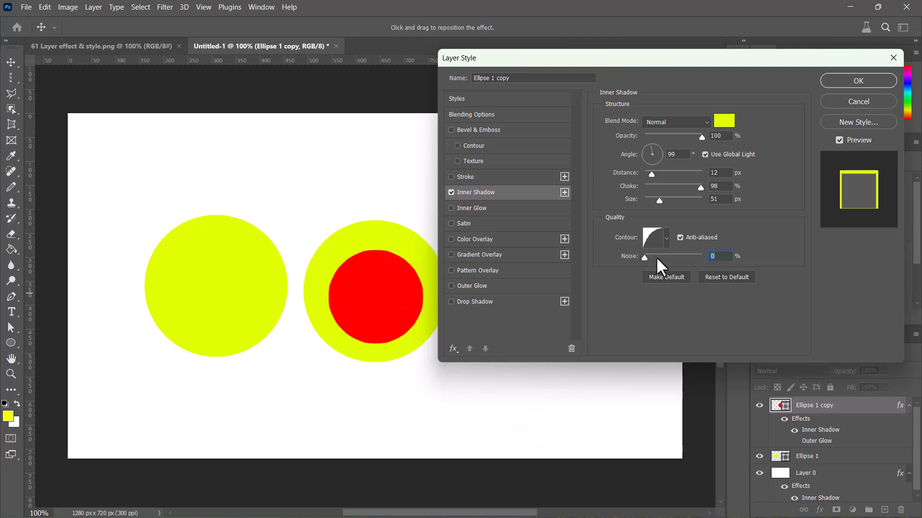
left_click(844, 102)
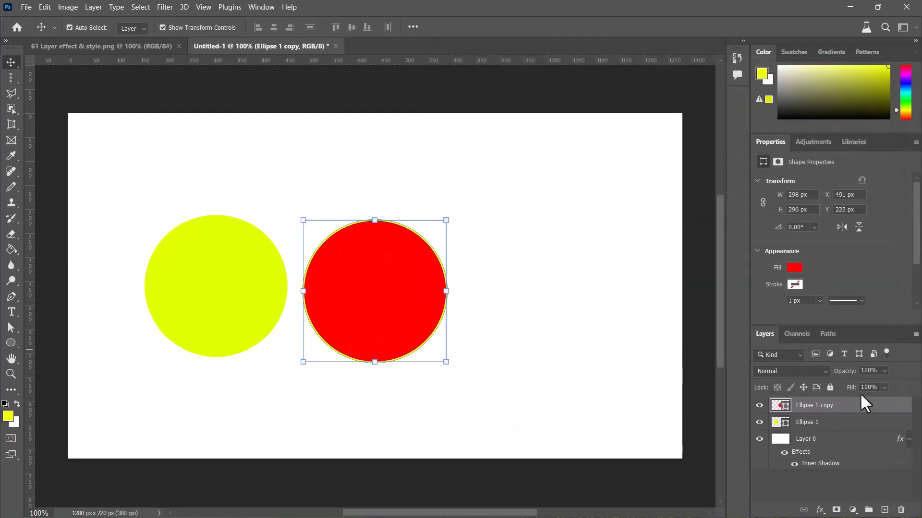
- Reopen the layer style of Ellipse 1 copy, enable Inner Glow and show its settings
double_click(887, 413)
left_click(451, 208)
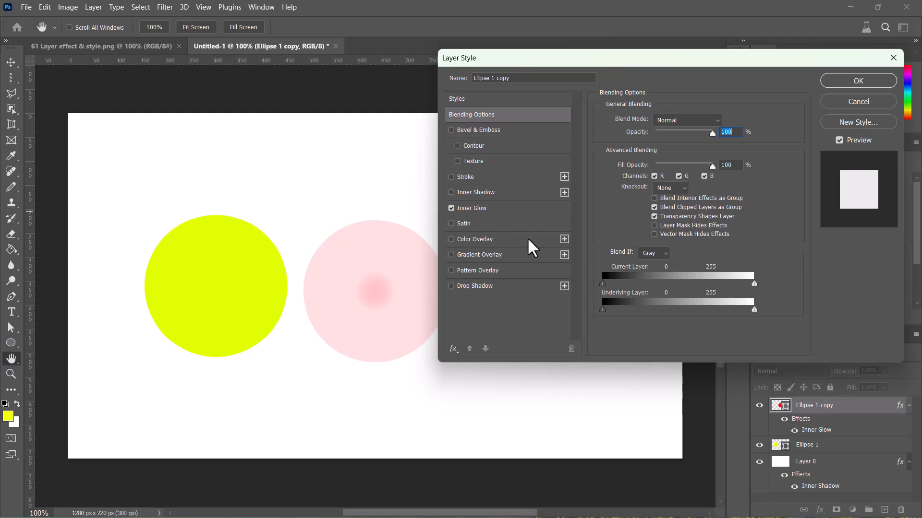
left_click(508, 208)
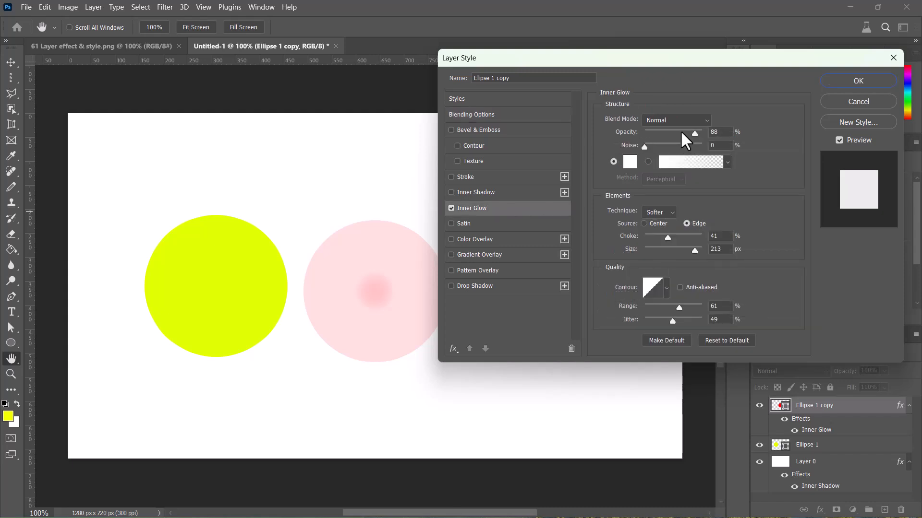
- Try the inner glow at full opacity, then set its opacity to 63% with noise at 0%
mouse_move(694, 133)
left_mouse_down()
mouse_move(644, 133)
mouse_move(701, 133)
left_mouse_up()
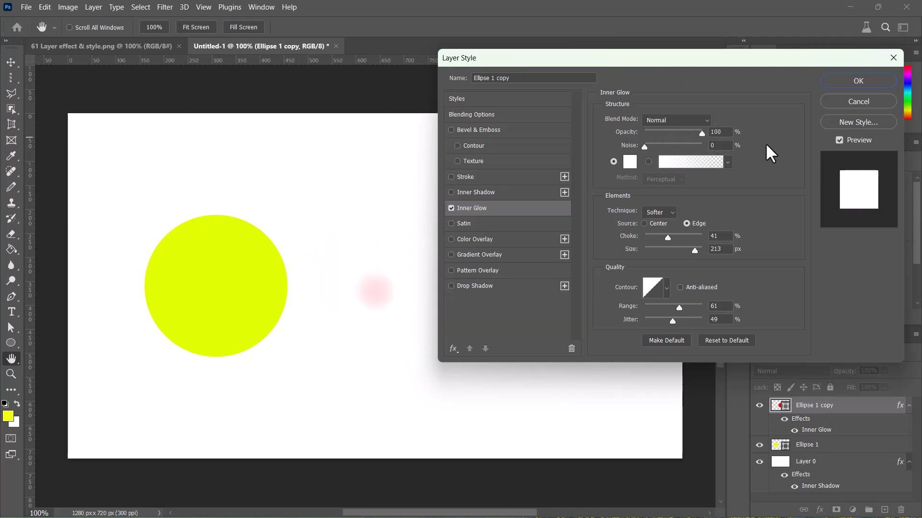
left_click_drag(767, 145, 644, 147)
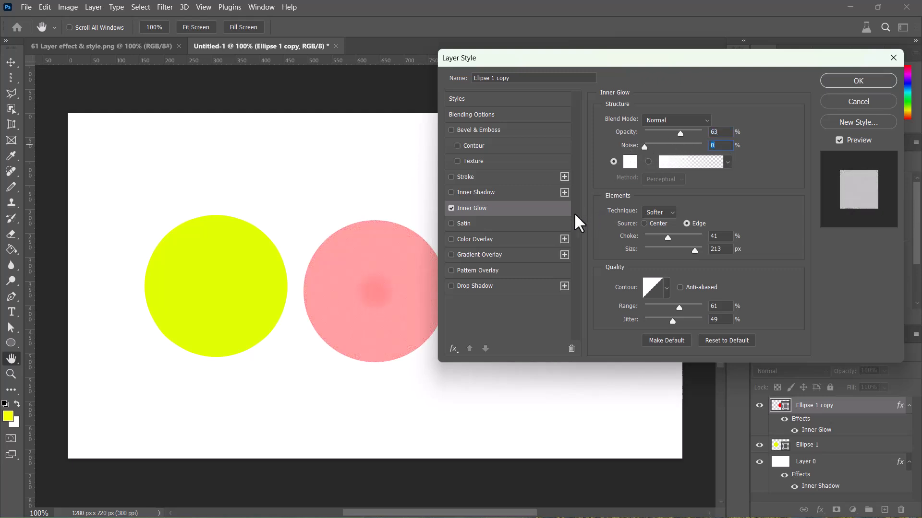
- Try several red, green and brown colors for the inner glow, settling on a pale light blue
left_click(630, 161)
left_click(731, 321)
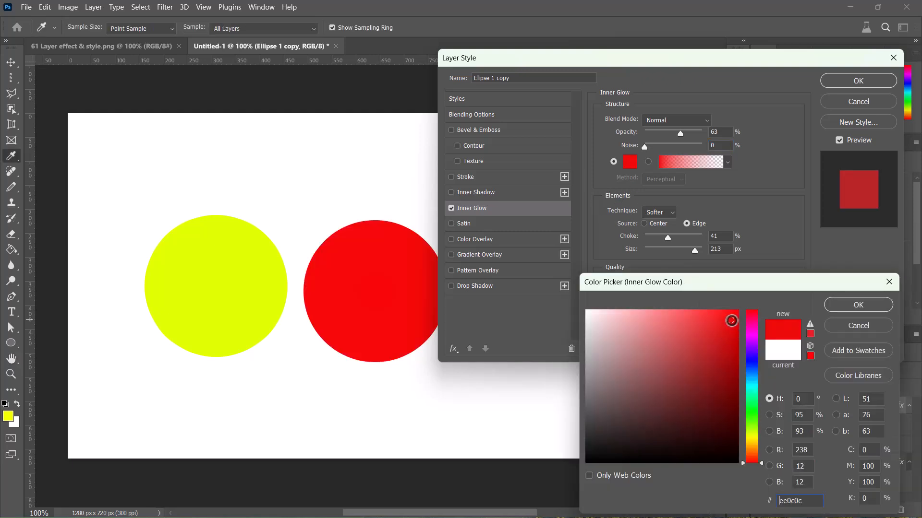
left_click(744, 408)
left_click(725, 418)
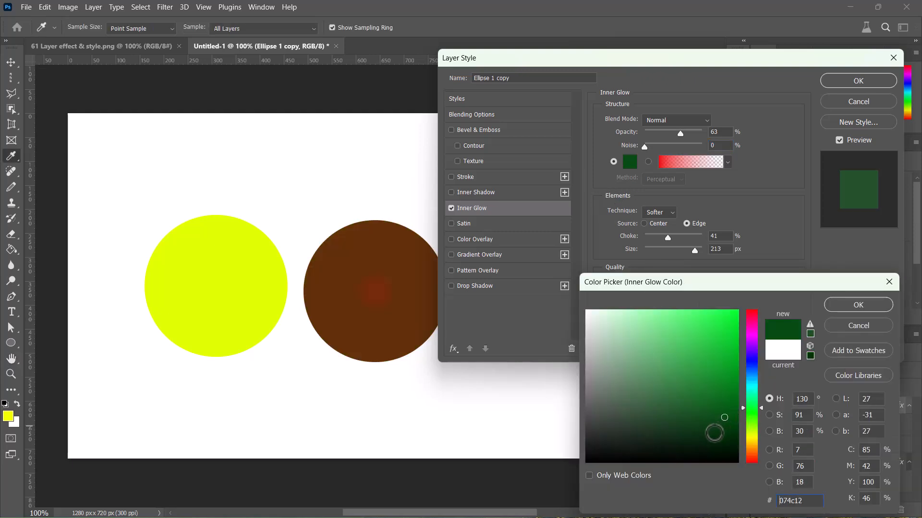
left_click(752, 444)
left_click(624, 337)
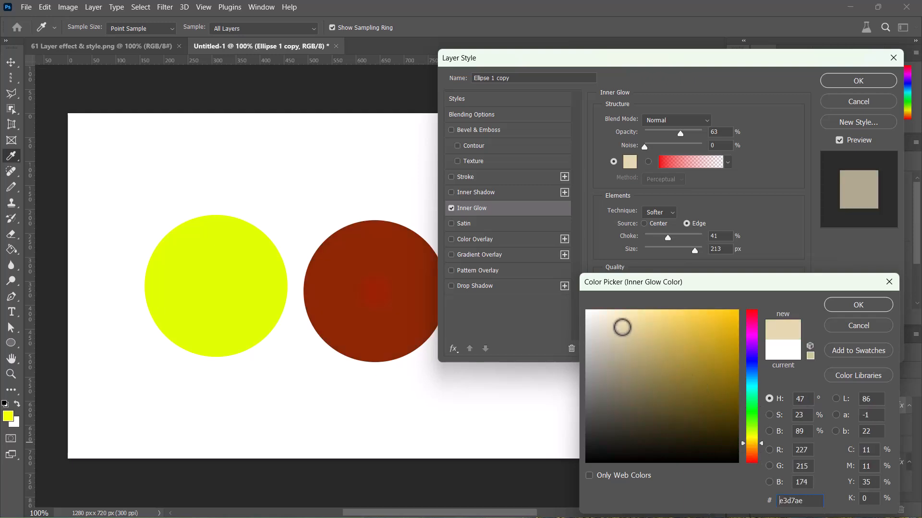
left_click(701, 359)
left_click(690, 389)
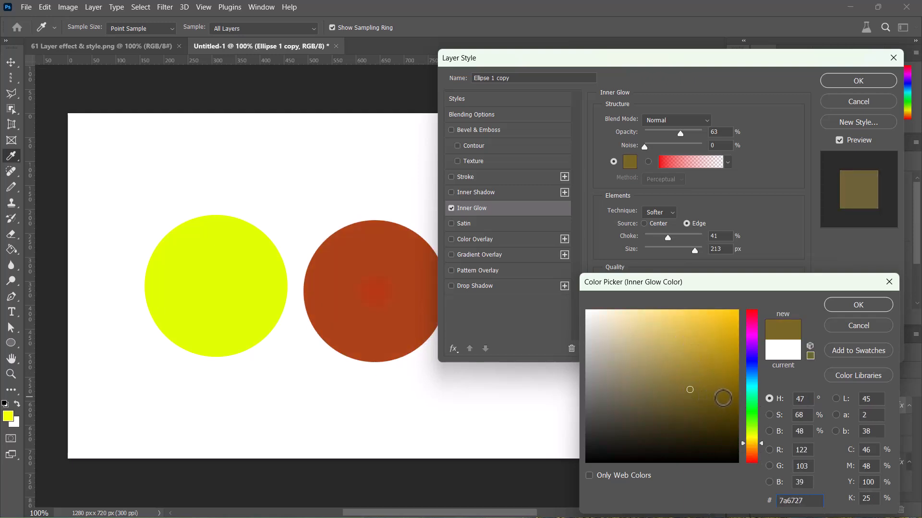
left_click(751, 416)
left_click(751, 417)
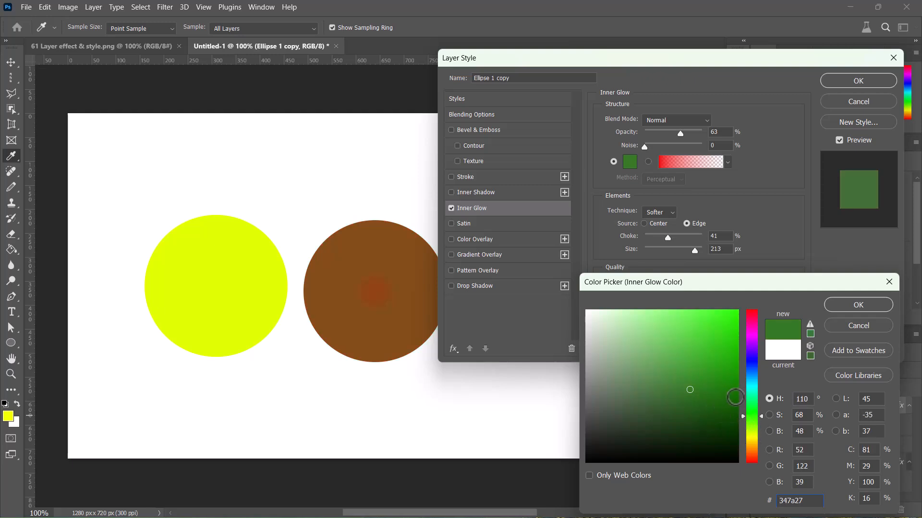
left_click(752, 390)
left_click(710, 381)
left_click(731, 395)
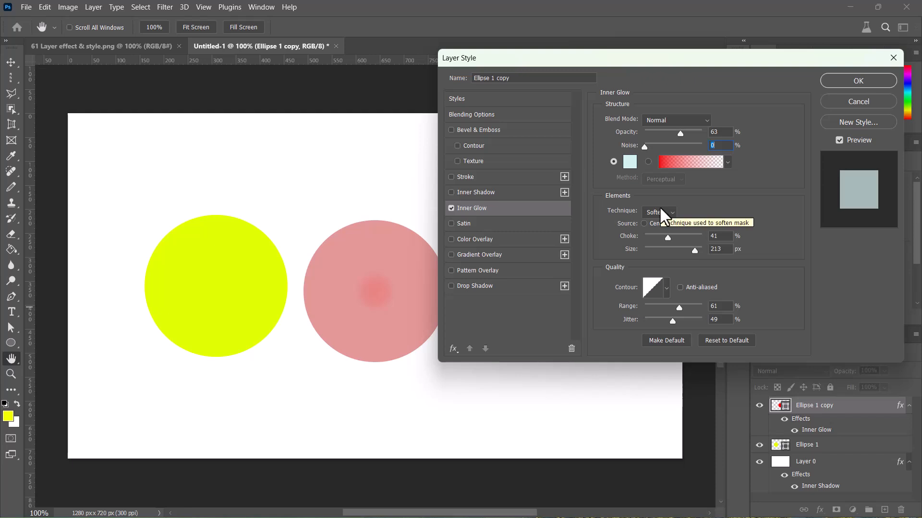
- Compare the Softer and Precise techniques for the inner glow, finishing with Precise
left_click(663, 214)
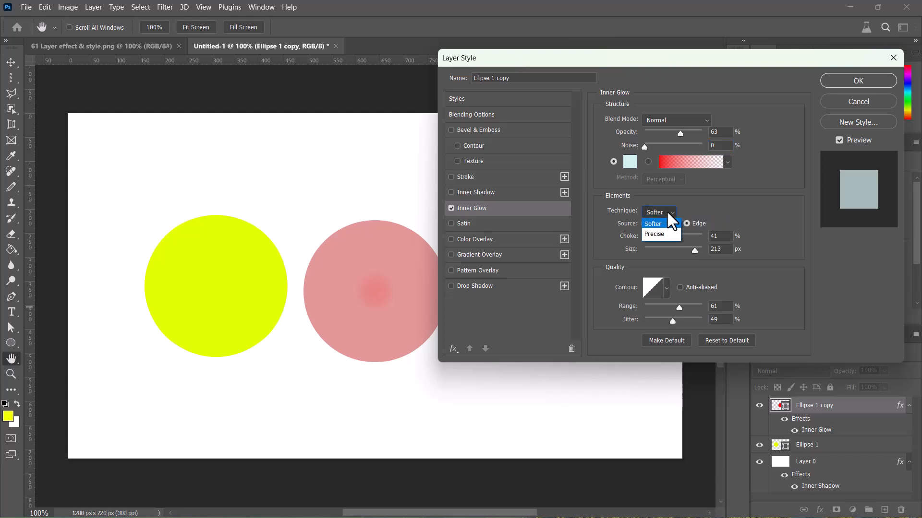
left_click(711, 210)
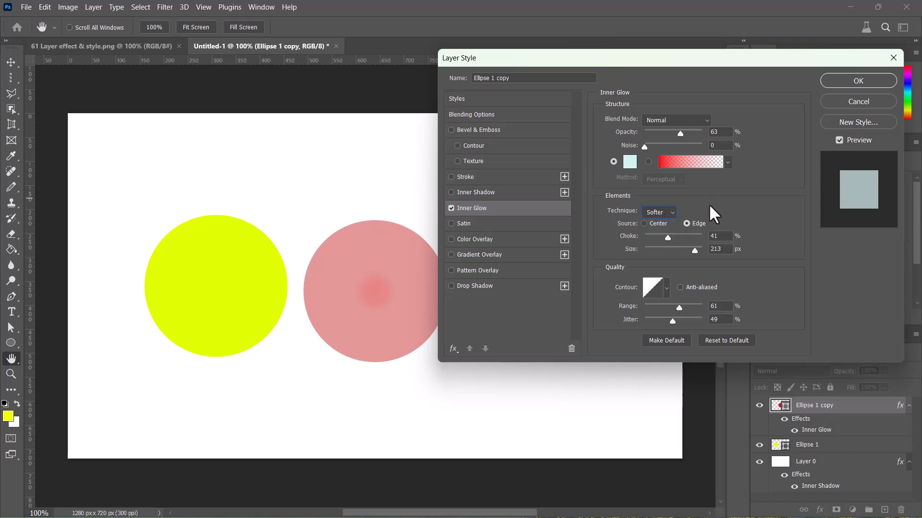
left_click(659, 213)
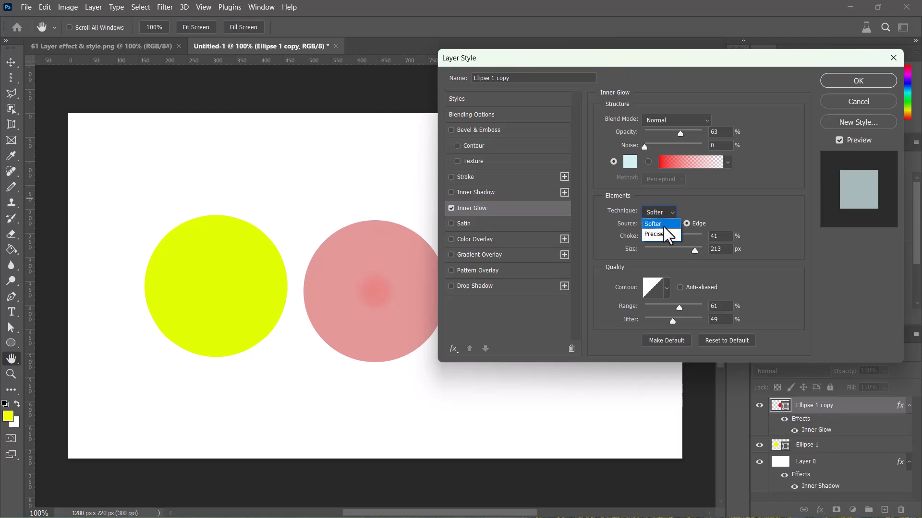
left_click(664, 234)
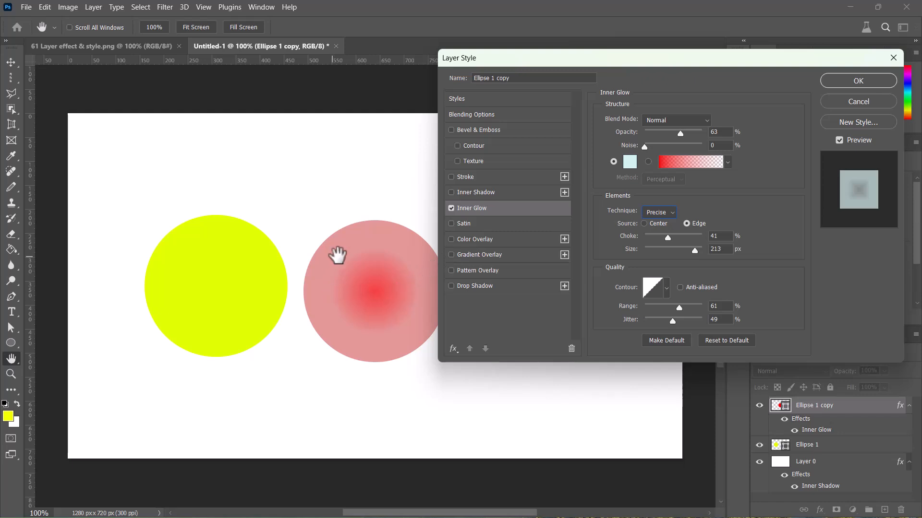
left_click(667, 219)
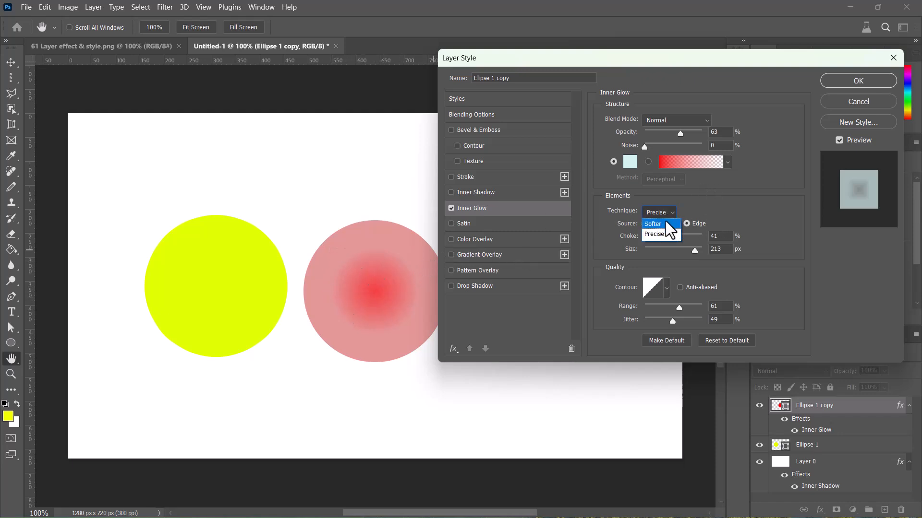
left_click(668, 223)
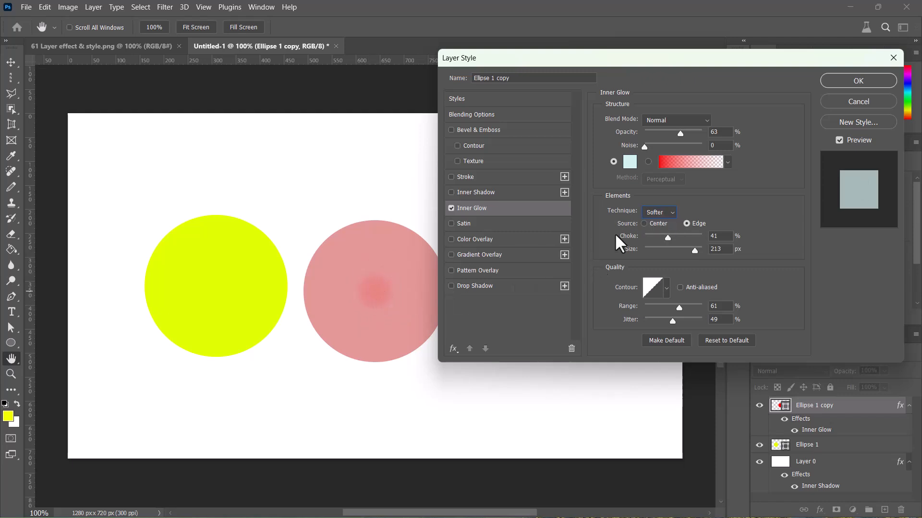
left_click(659, 212)
left_click(656, 223)
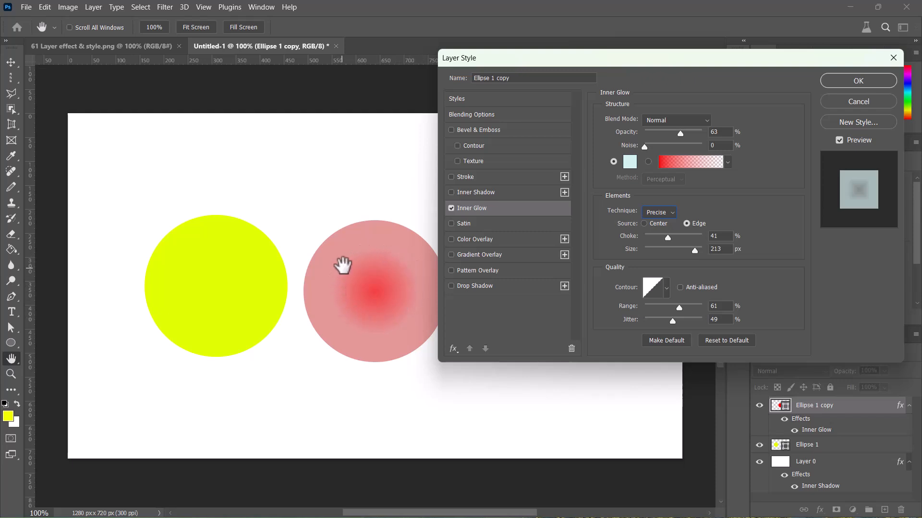
- Try the inner glow with its source at Center, then return the source to Edge
left_click(645, 223)
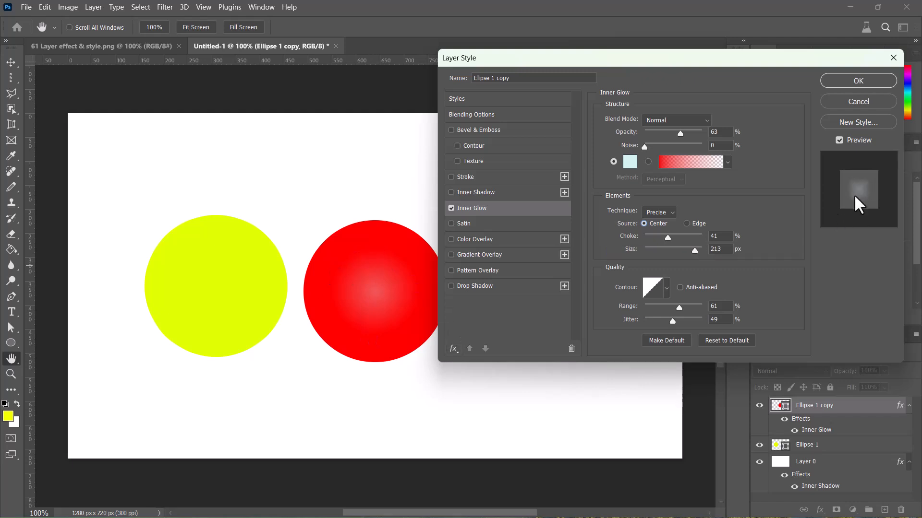
left_click(671, 213)
left_click(671, 221)
left_click(686, 222)
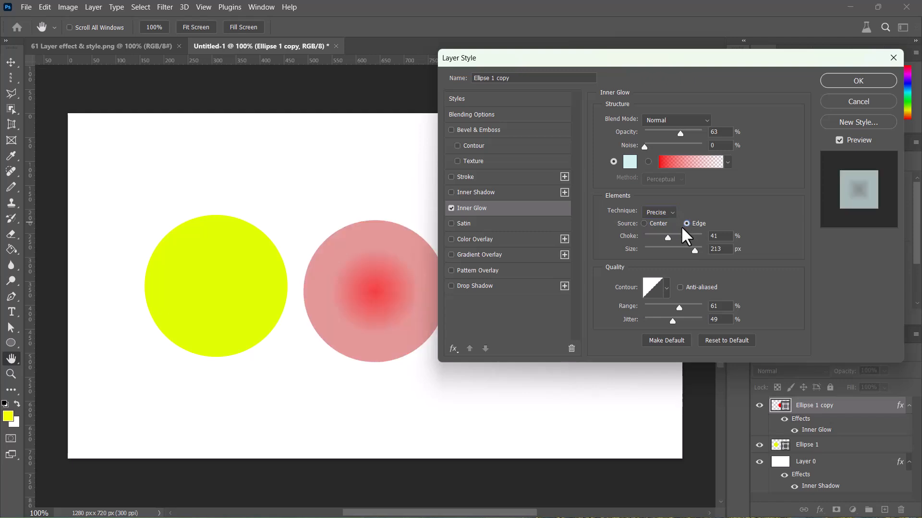
- Set the inner glow's choke to 33% and its size to 90 px
mouse_move(667, 237)
left_mouse_down()
mouse_move(654, 239)
mouse_move(667, 239)
left_mouse_up()
mouse_move(665, 237)
left_mouse_down()
mouse_move(648, 235)
mouse_move(666, 243)
left_mouse_up()
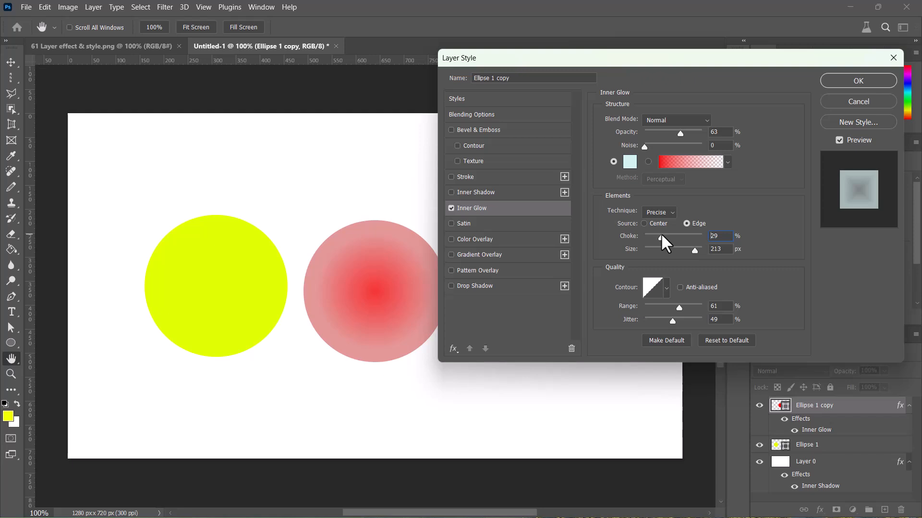
left_click_drag(654, 237, 672, 251)
- Try out the various preset contours on the inner glow, finishing with the fifth preset, the shallow cove shape
left_click(666, 288)
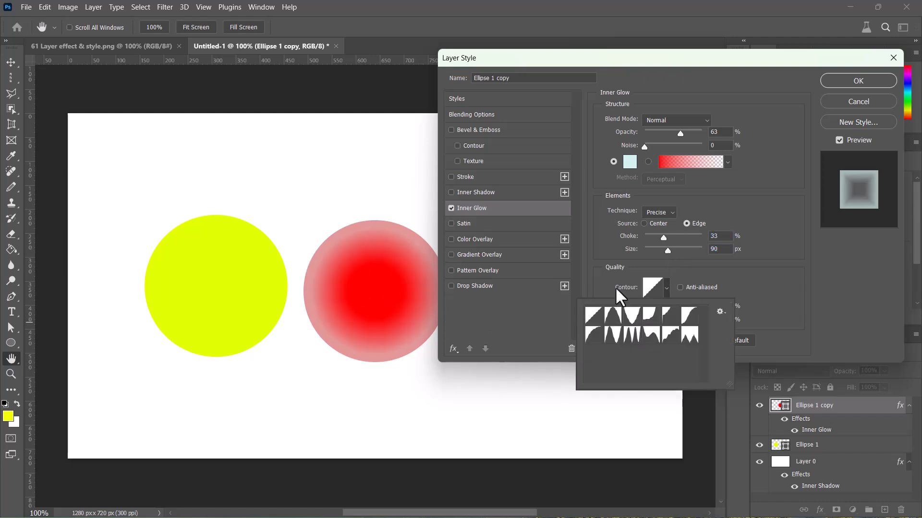
left_click(613, 317)
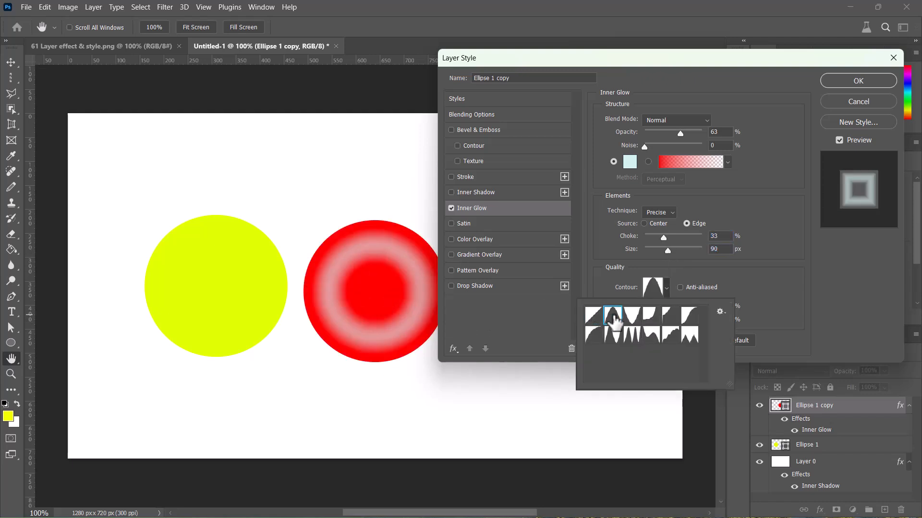
left_click(633, 317)
left_click(650, 318)
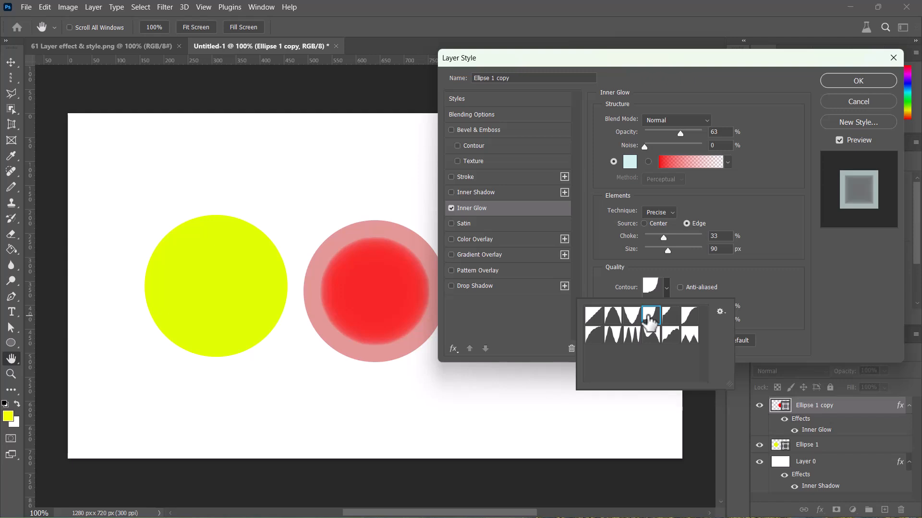
left_click(669, 316)
left_click(689, 315)
left_click(689, 334)
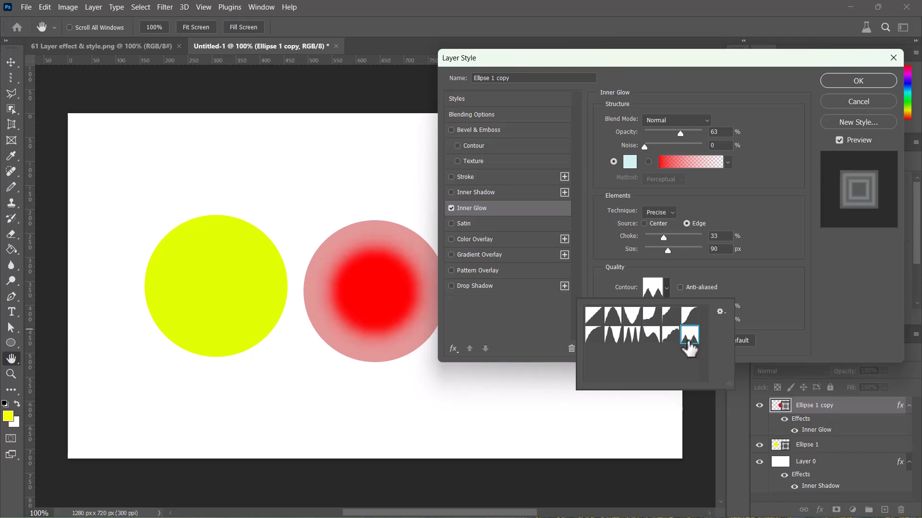
left_click(668, 340)
left_click(651, 339)
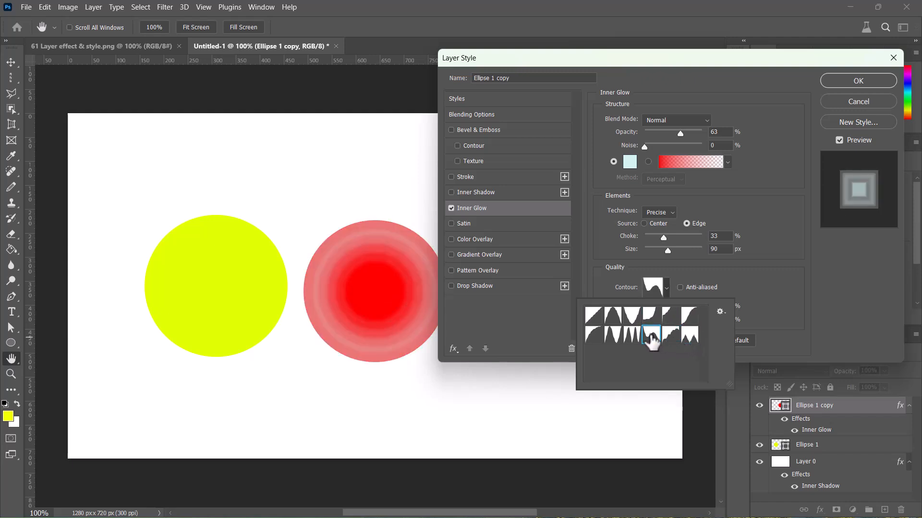
left_click(632, 338)
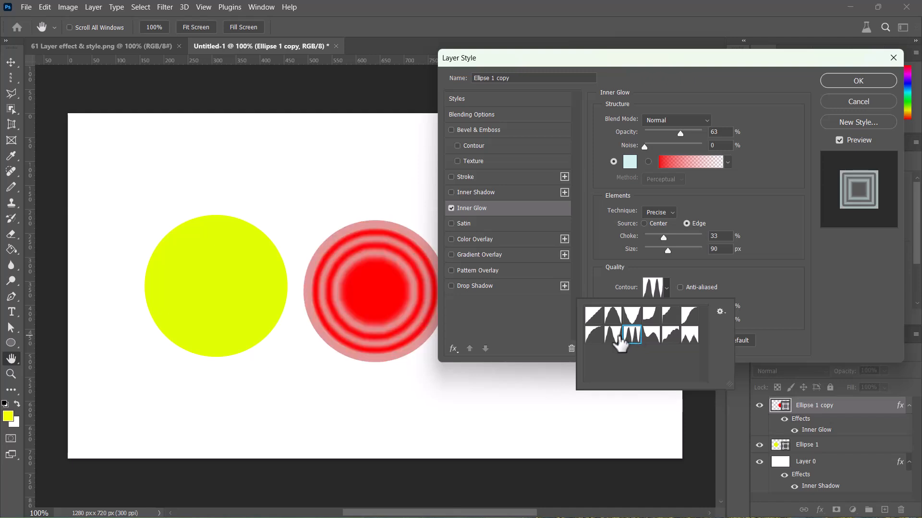
left_click(614, 339)
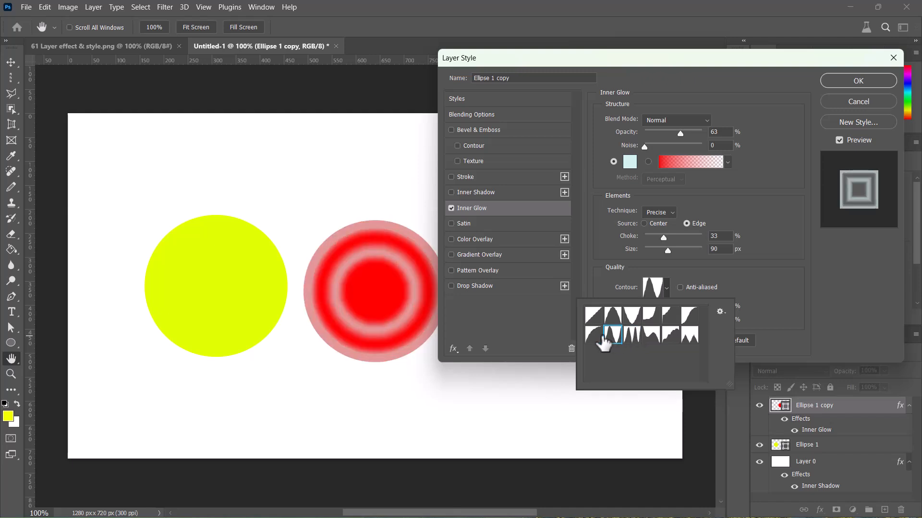
left_click(593, 337)
left_click(594, 318)
left_click(613, 320)
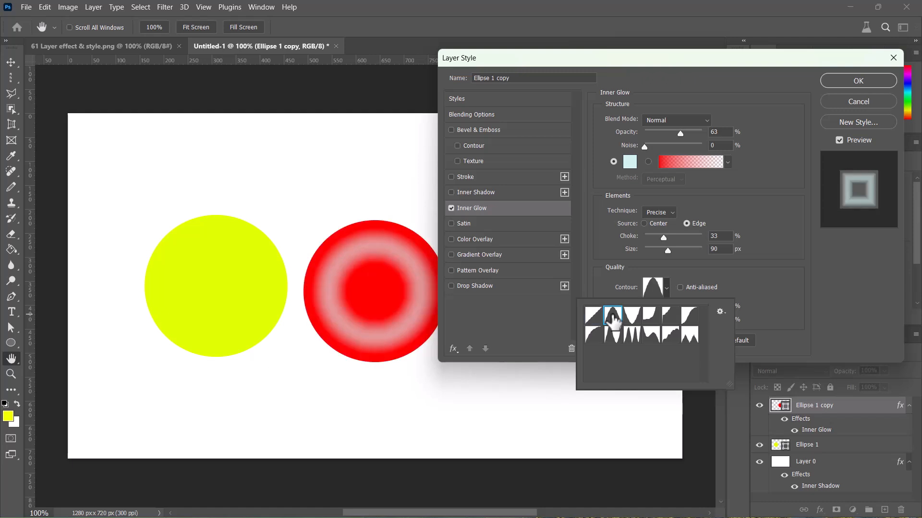
left_click(632, 317)
left_click(651, 317)
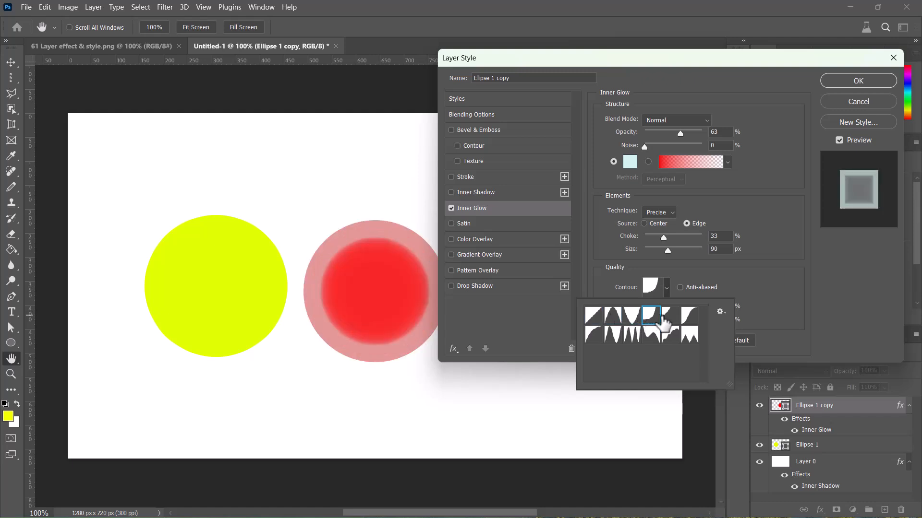
left_click(664, 317)
- Turn on anti-aliasing for the inner glow, set range to 82% and jitter to 65%, and apply the layer style
left_click(679, 287)
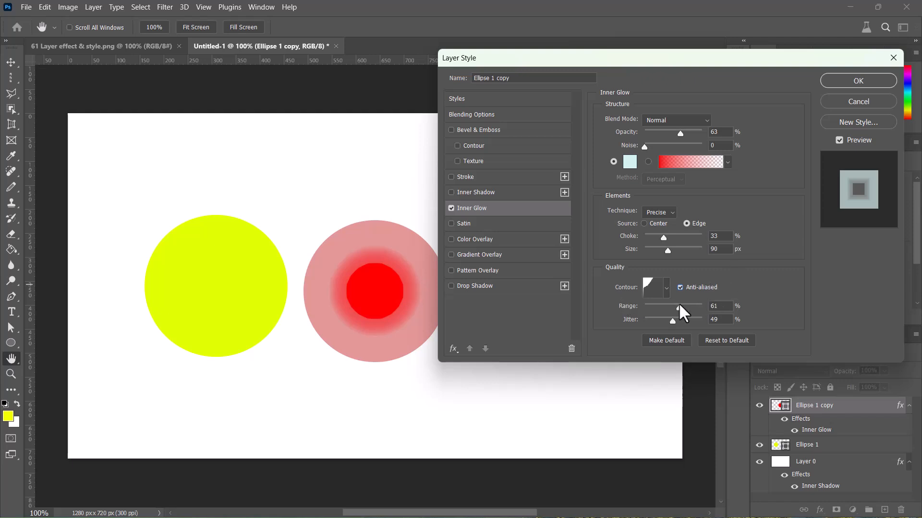
left_click_drag(679, 306, 675, 329)
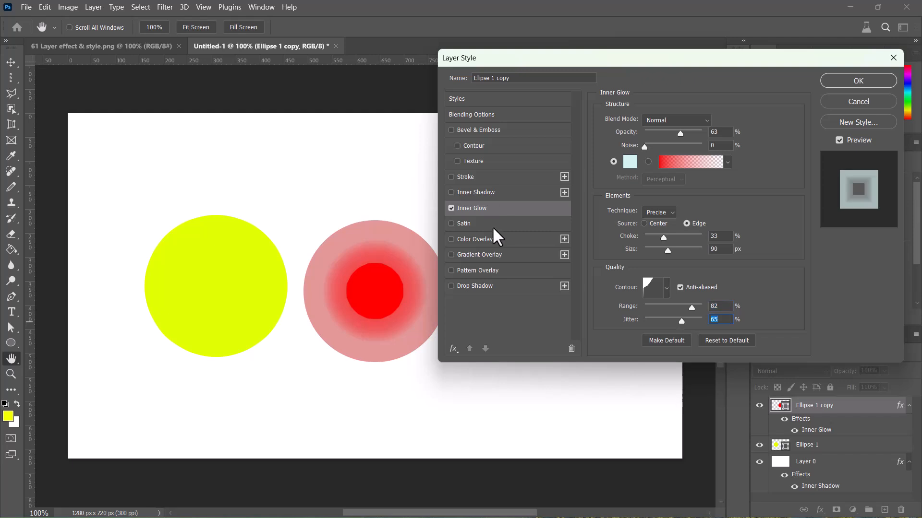
left_click(857, 84)
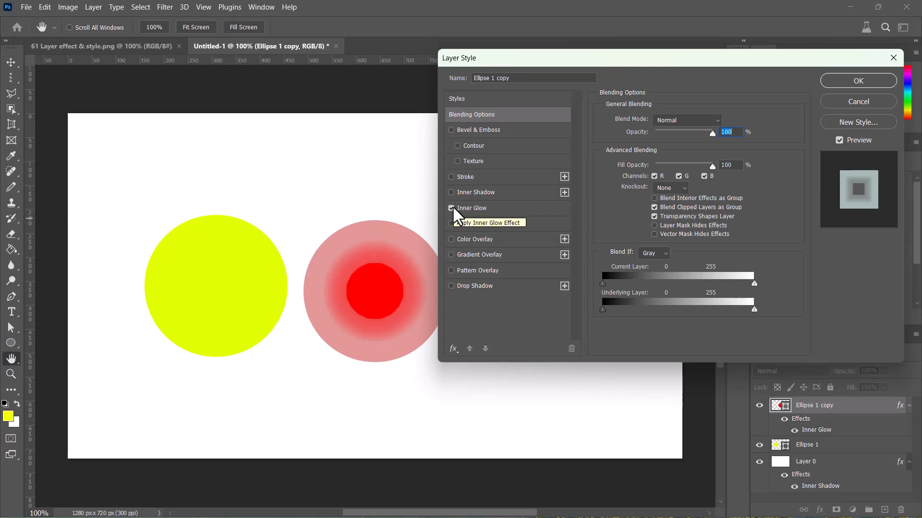
- Disable Inner Glow on Ellipse 1 copy, enable Satin and show its settings
left_click(451, 208)
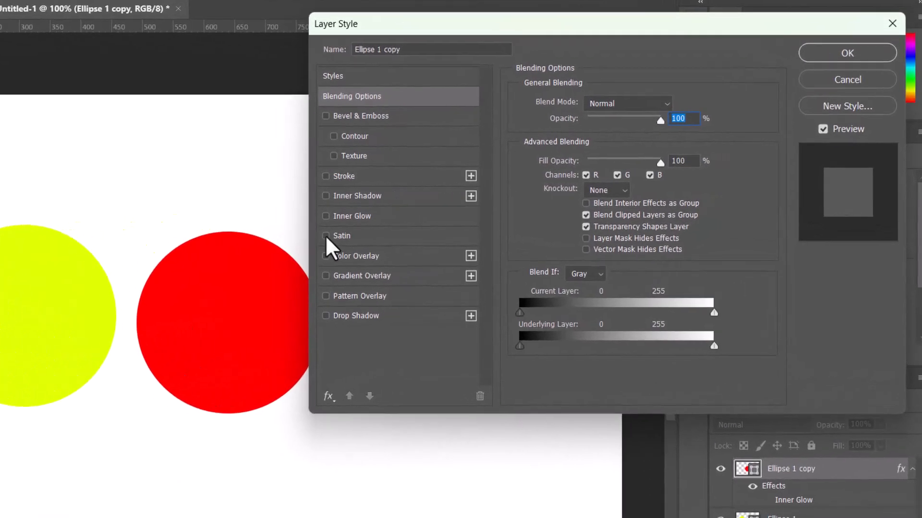
left_click(451, 224)
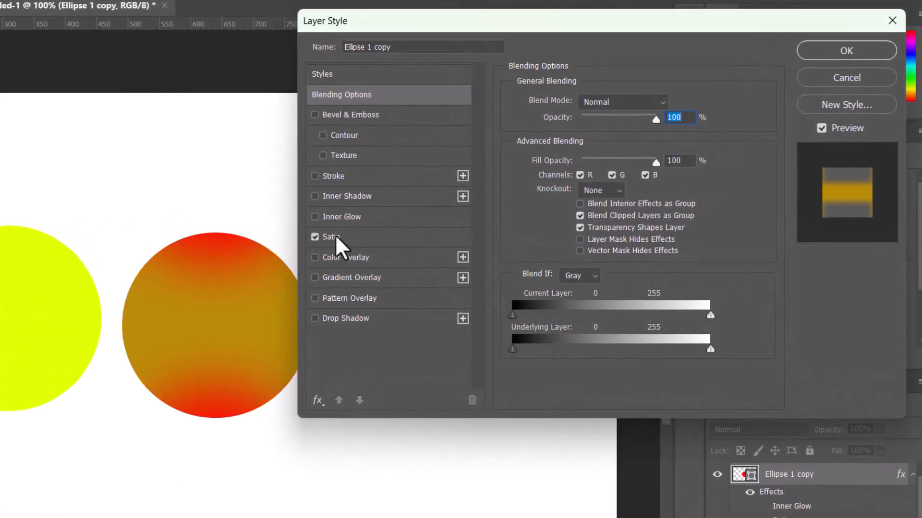
left_click(336, 238)
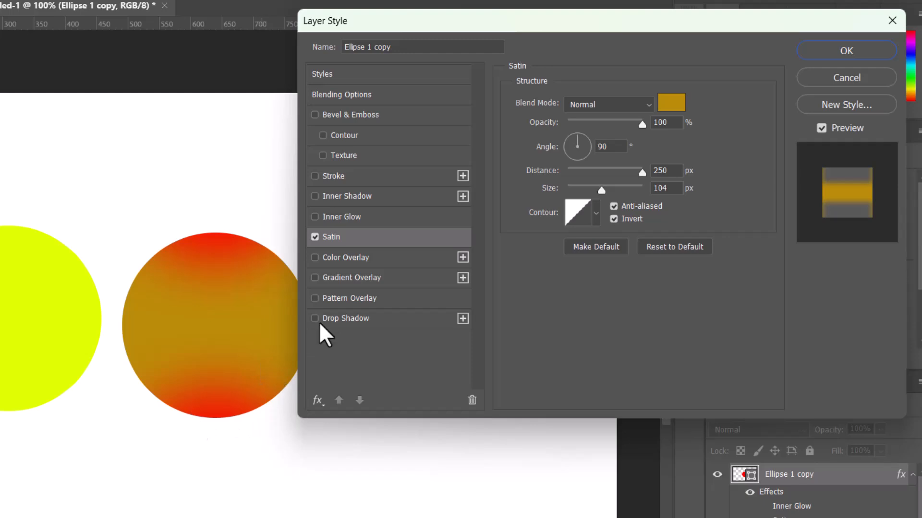
- Try the Dissolve, Darken, Multiply and Darker Color blend modes on the satin effect, finishing with Lighter Color
left_click(649, 104)
left_click(624, 133)
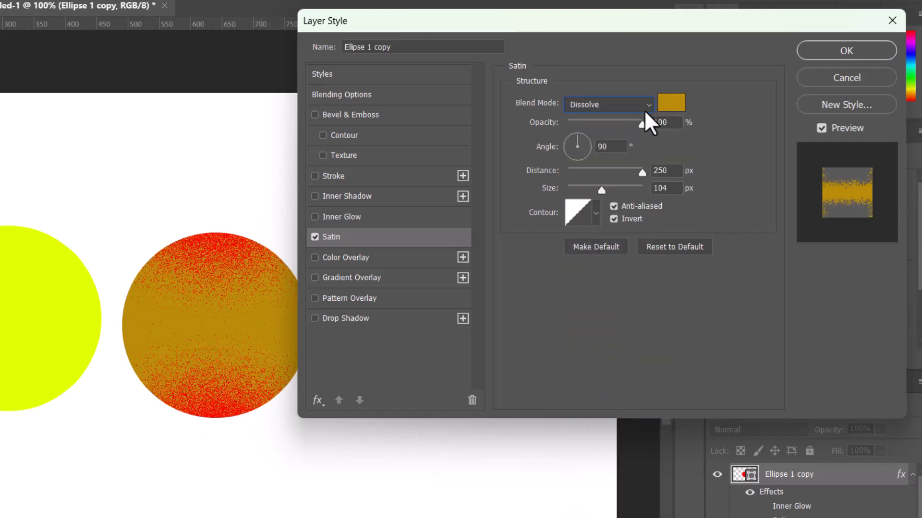
left_click(644, 104)
left_click(610, 160)
left_click(644, 103)
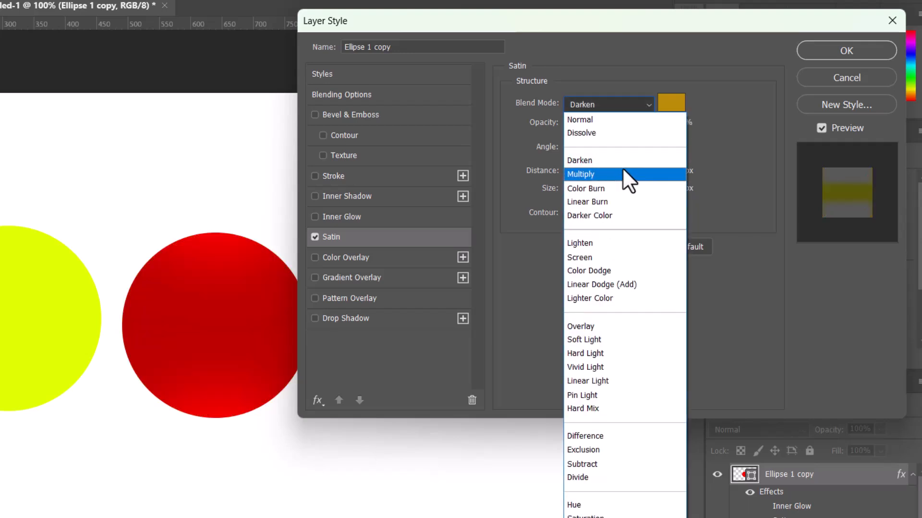
left_click(622, 174)
left_click(638, 104)
left_click(610, 214)
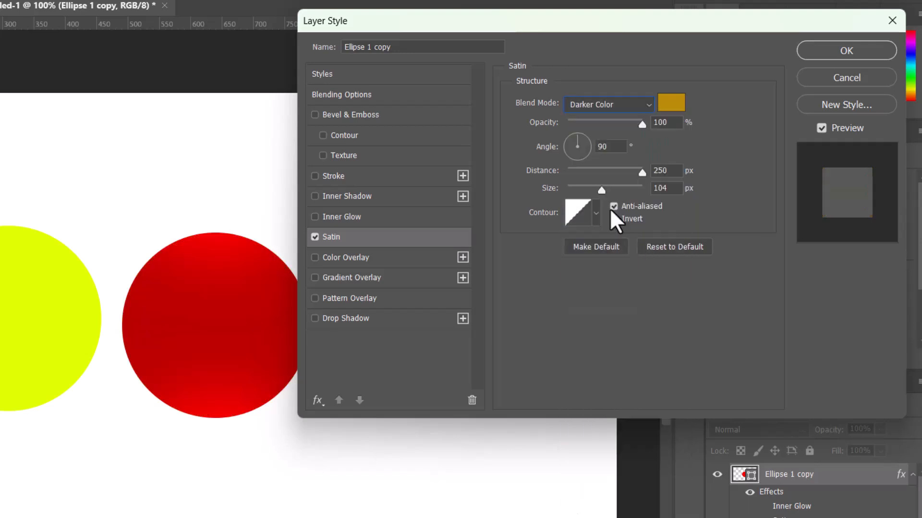
left_click(644, 106)
scroll(636, 127, "up", 3)
left_click(591, 299)
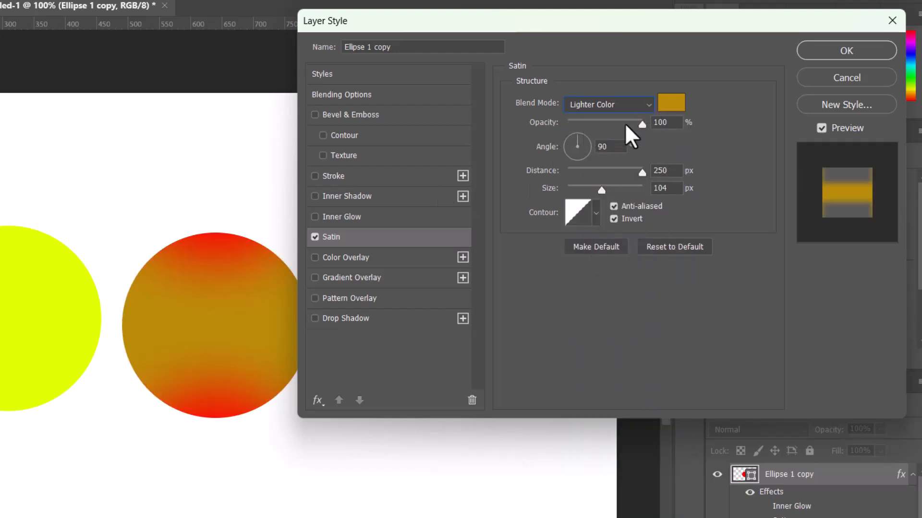
- Keep the satin opacity at 100%, and set its angle to 88° and its distance to 168 px
left_click_drag(641, 124, 661, 123)
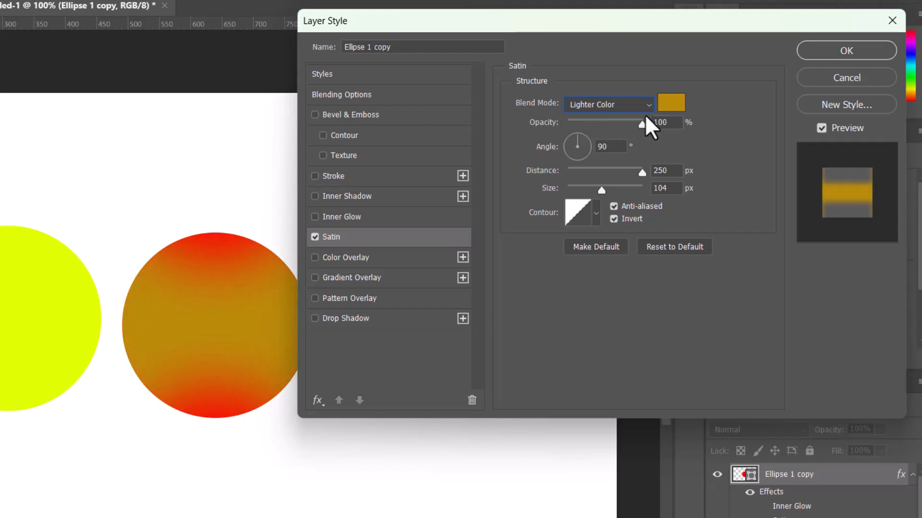
left_click(569, 145)
left_click_drag(573, 154, 578, 136)
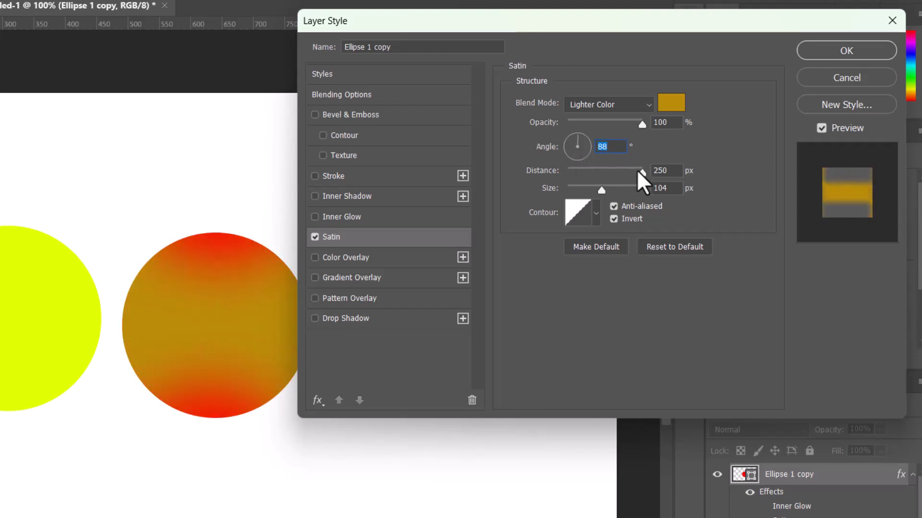
mouse_move(640, 171)
left_mouse_down()
mouse_move(551, 174)
mouse_move(639, 172)
mouse_move(627, 173)
left_mouse_up()
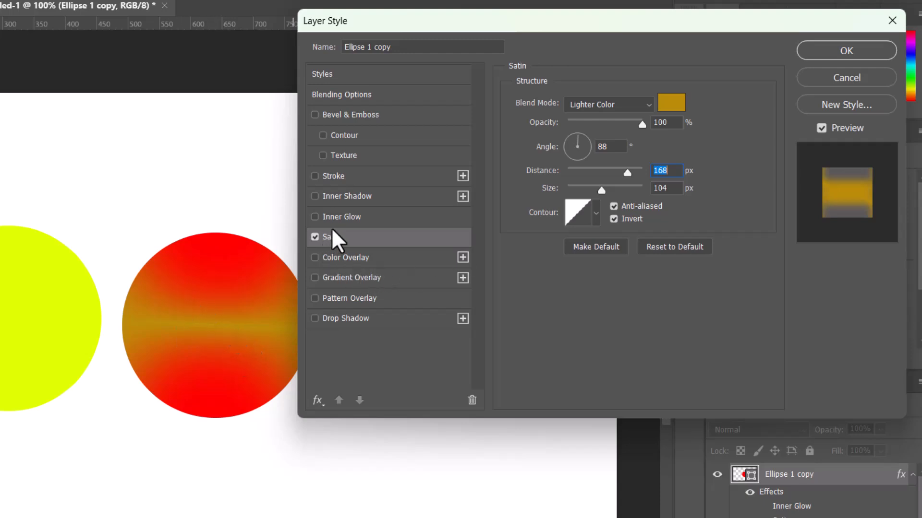
- Try out several preset contours on the satin effect, return to the linear contour, and keep Invert on
left_click(596, 217)
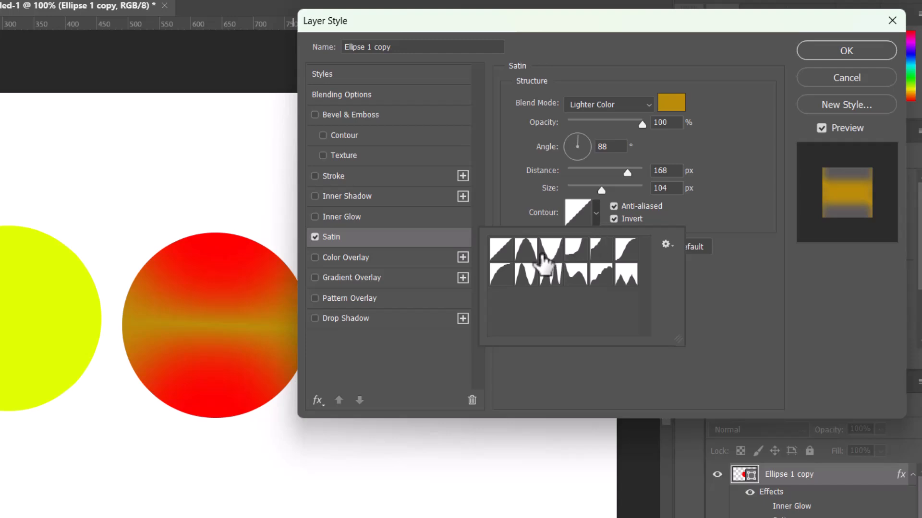
left_click(541, 254)
left_click(501, 274)
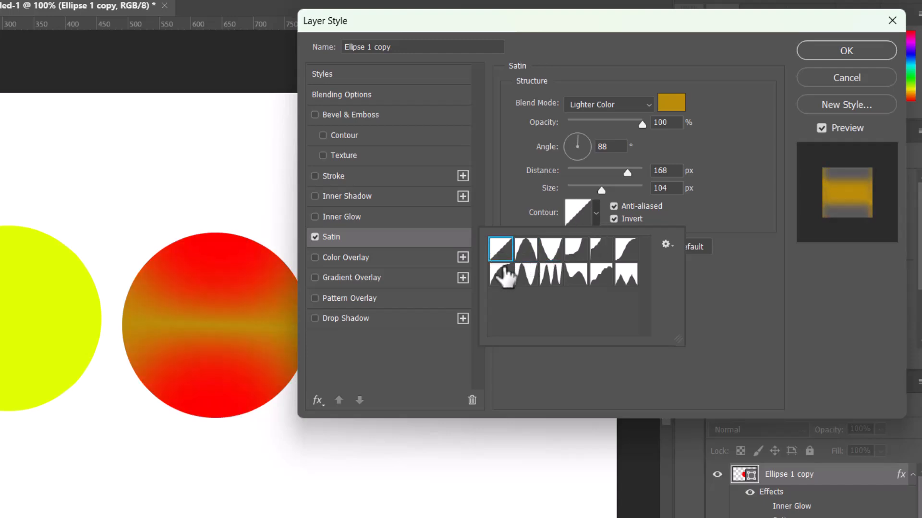
left_click(548, 276)
left_click(576, 279)
left_click(599, 282)
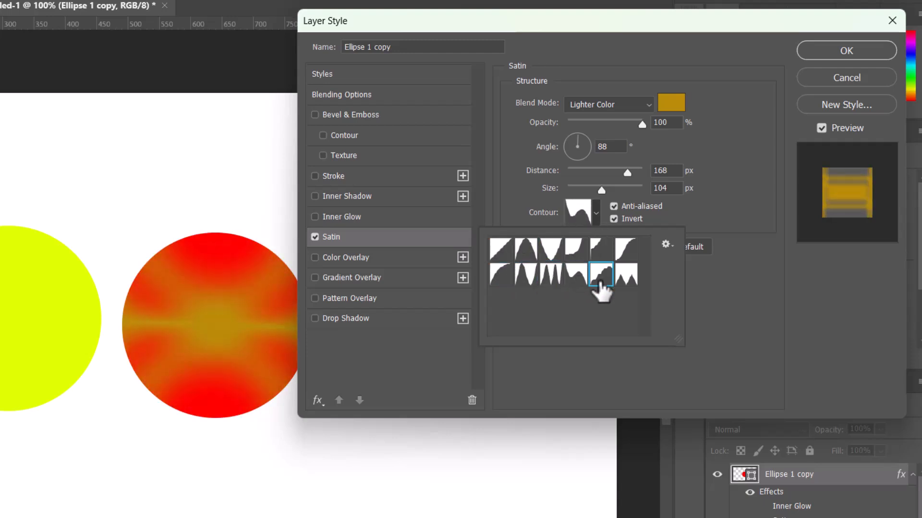
left_click(632, 276)
left_click(501, 250)
left_click(633, 214)
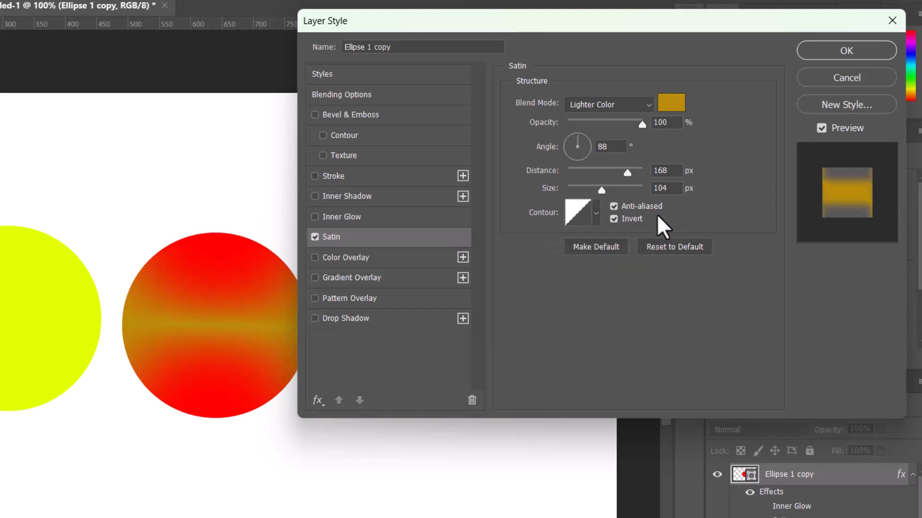
left_click(613, 215)
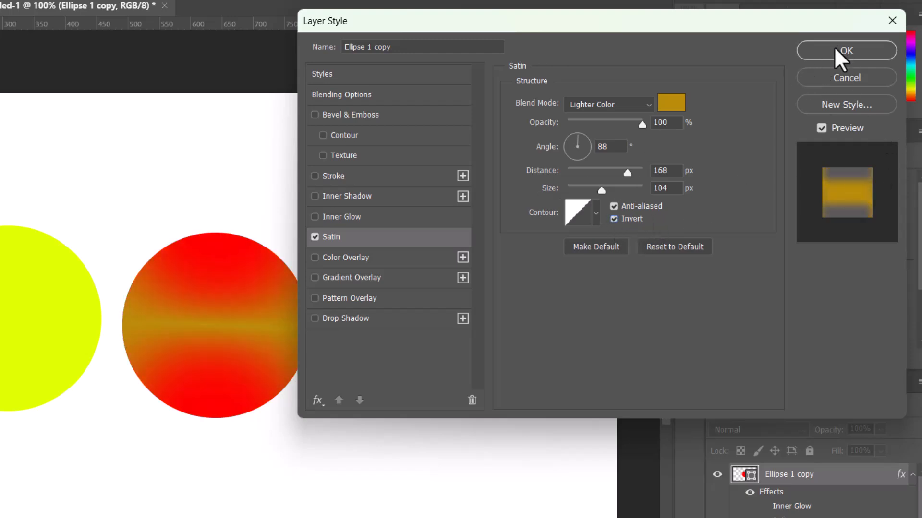
- Disable Satin on Ellipse 1 copy, enable Color Overlay and show its settings
left_click(315, 237)
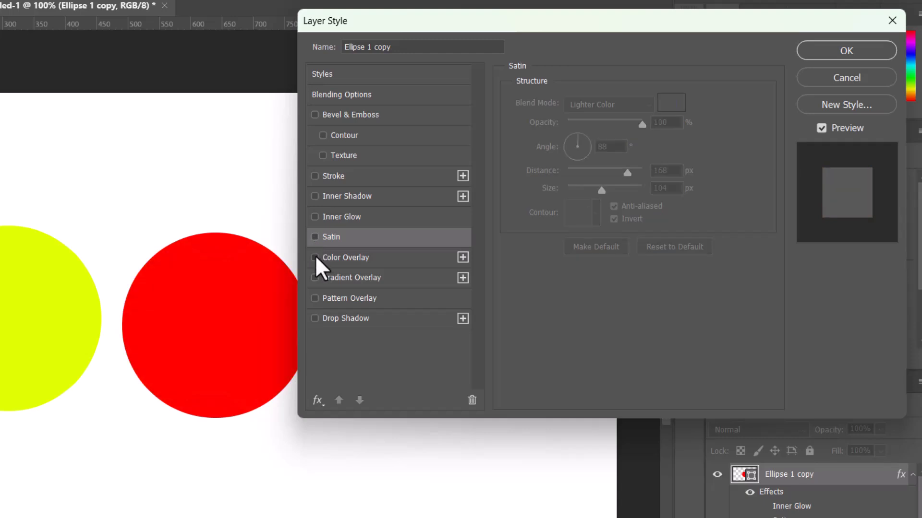
left_click(316, 258)
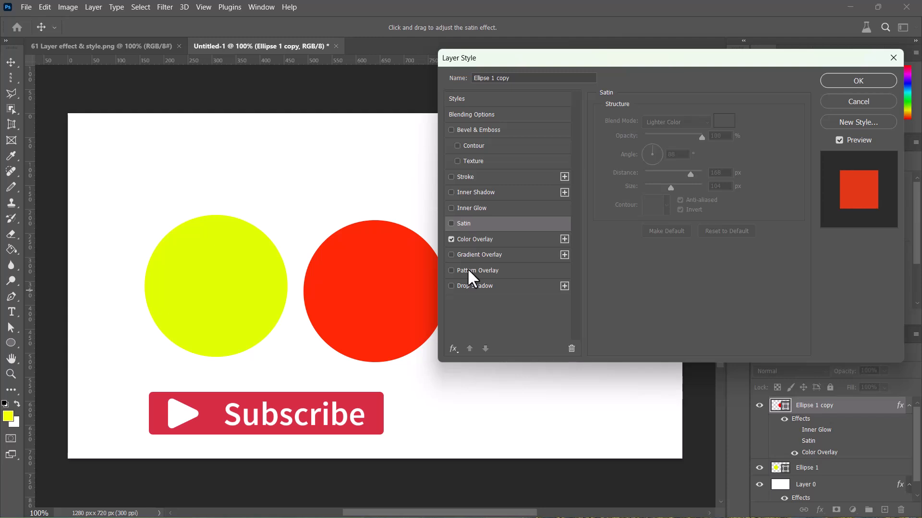
left_click(498, 240)
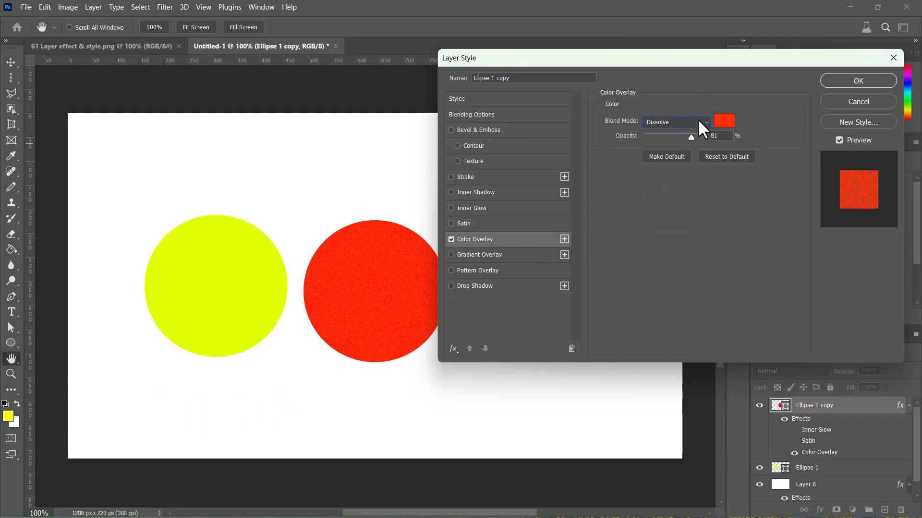
- Try Color Burn, Hard Light and Exclusion on the color overlay, finishing with the Subtract blend mode at 44% opacity
left_click(698, 121)
left_click(691, 164)
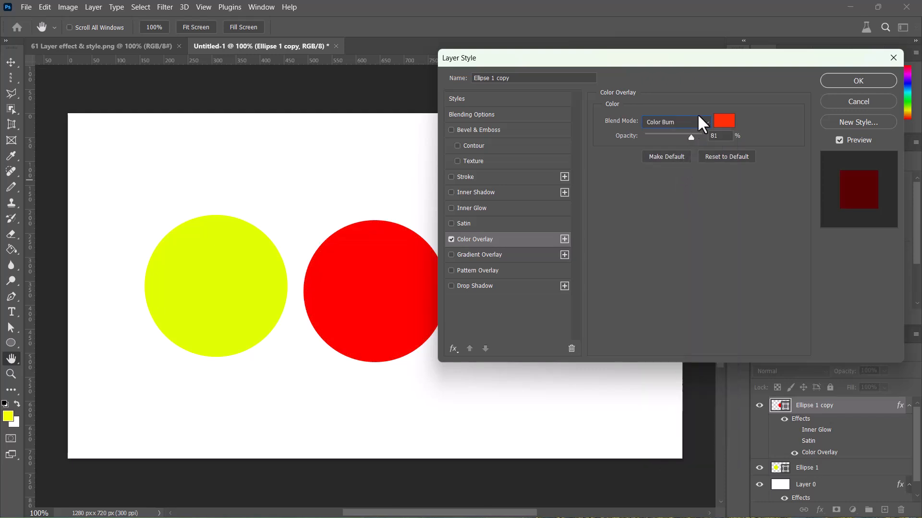
left_click(698, 121)
left_click(678, 313)
left_click(705, 121)
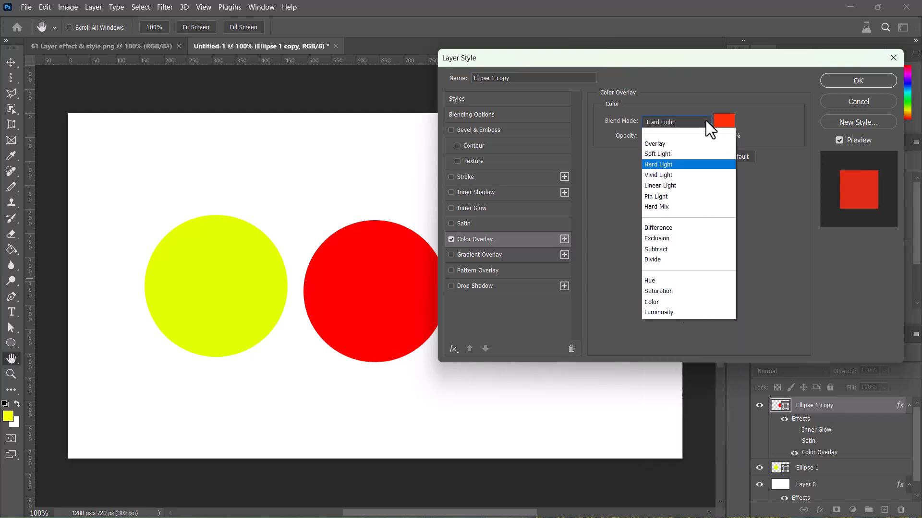
left_click(670, 387)
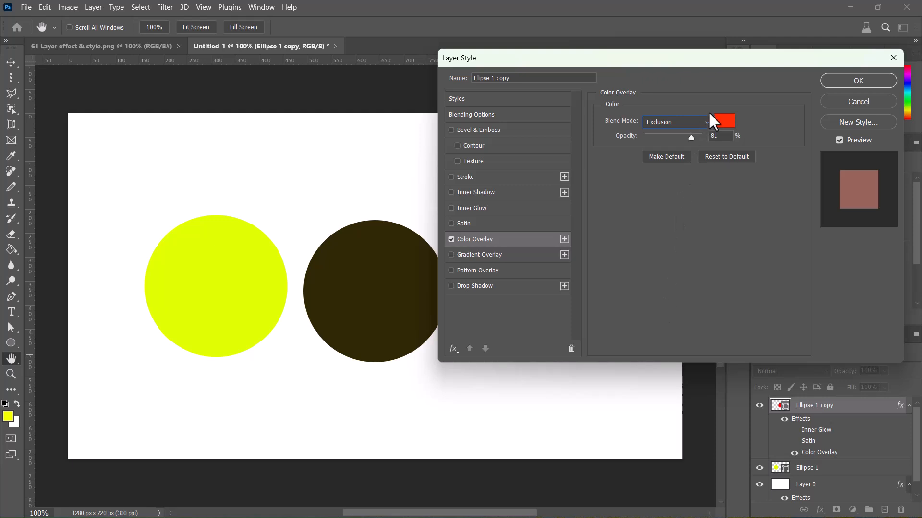
left_click(707, 120)
left_click(677, 397)
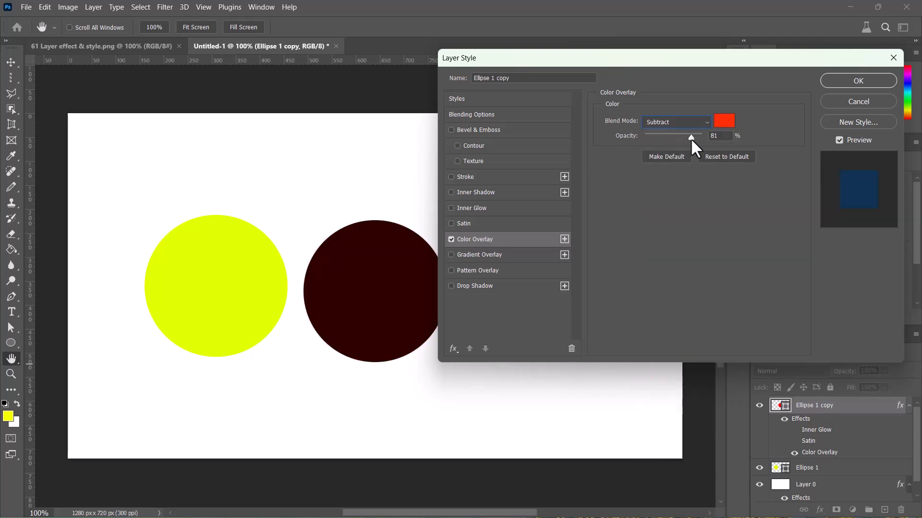
left_click_drag(692, 136, 671, 146)
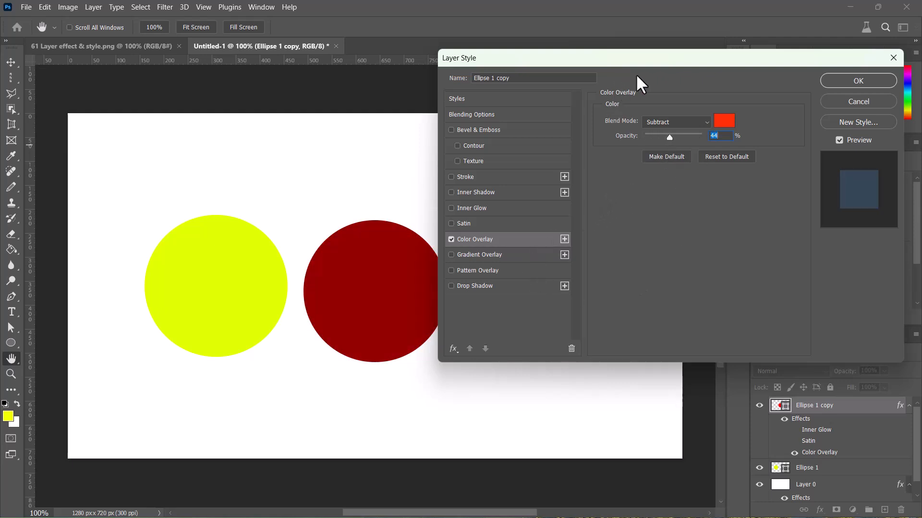
- Disable Color Overlay, enable Gradient Overlay on Ellipse 1 copy and look through its blend modes, keeping Normal
left_click(451, 239)
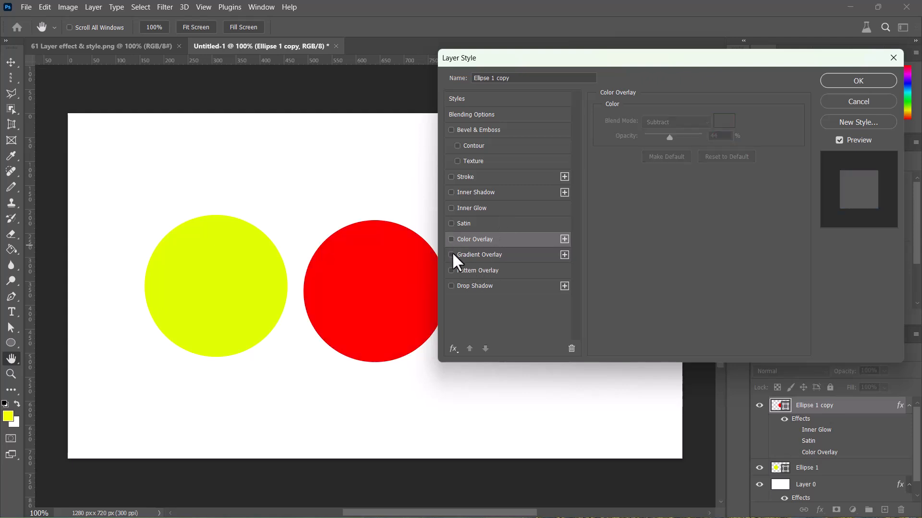
left_click(452, 254)
left_click(479, 255)
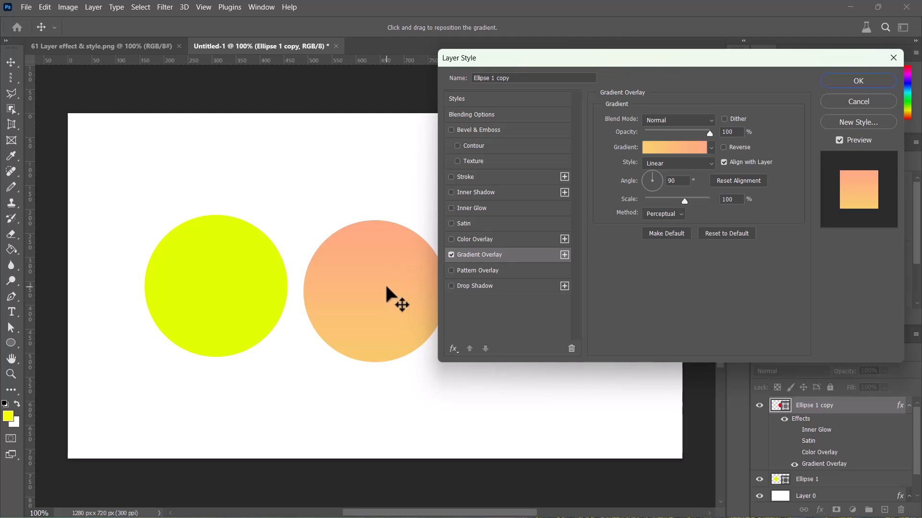
left_click(710, 119)
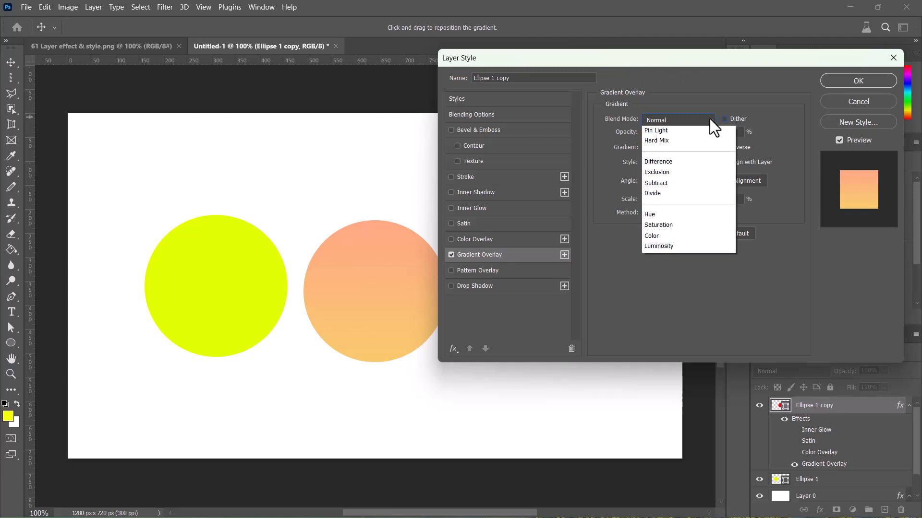
left_click(708, 118)
- Try several gold presets below the Neutrals folder on the gradient overlay, finishing with the orange, yellow and white striped gradient
left_click(711, 148)
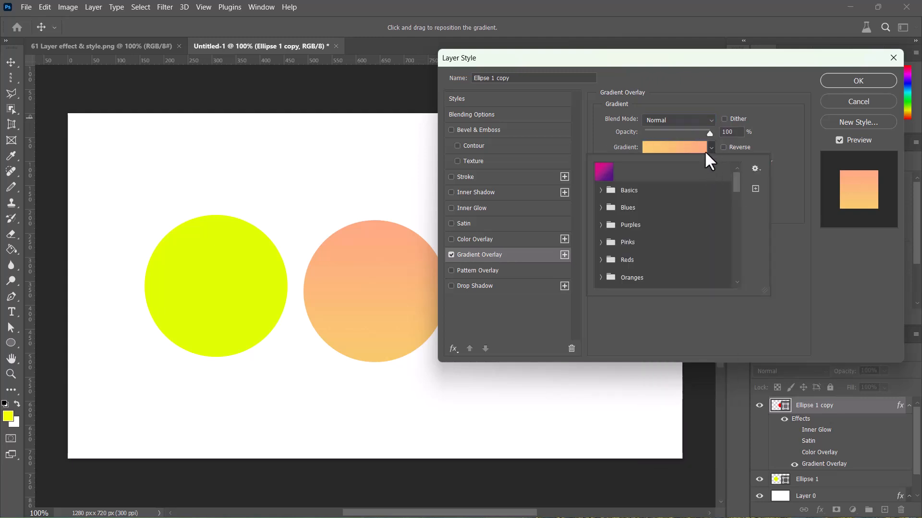
scroll(644, 231, "down", 2)
scroll(649, 232, "down", 3)
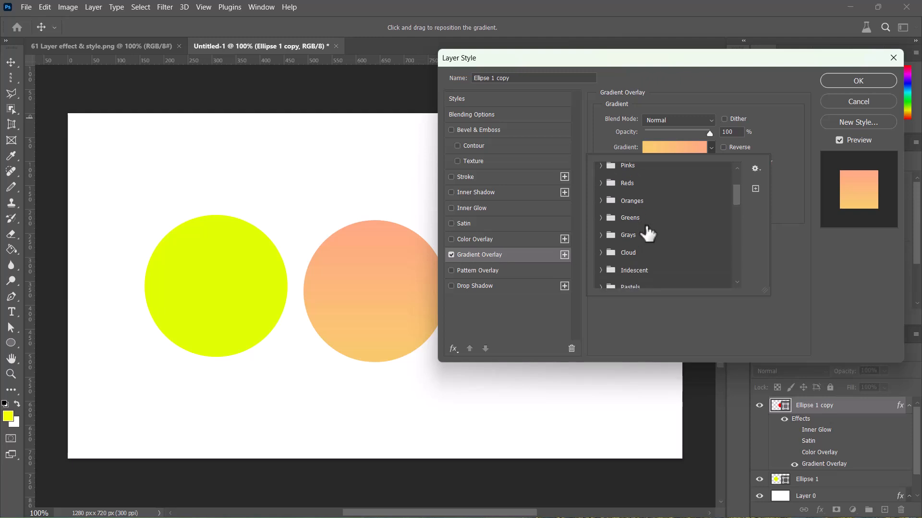
scroll(657, 267, "down", 1)
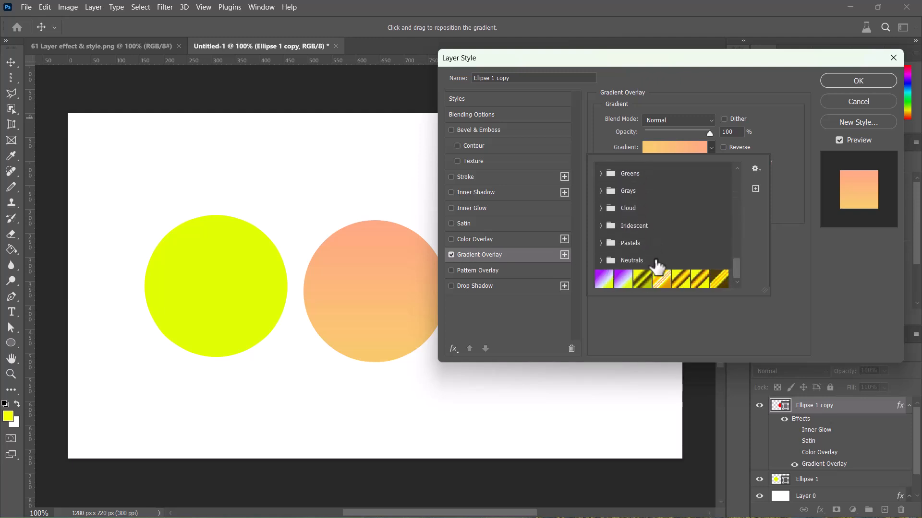
left_click(687, 280)
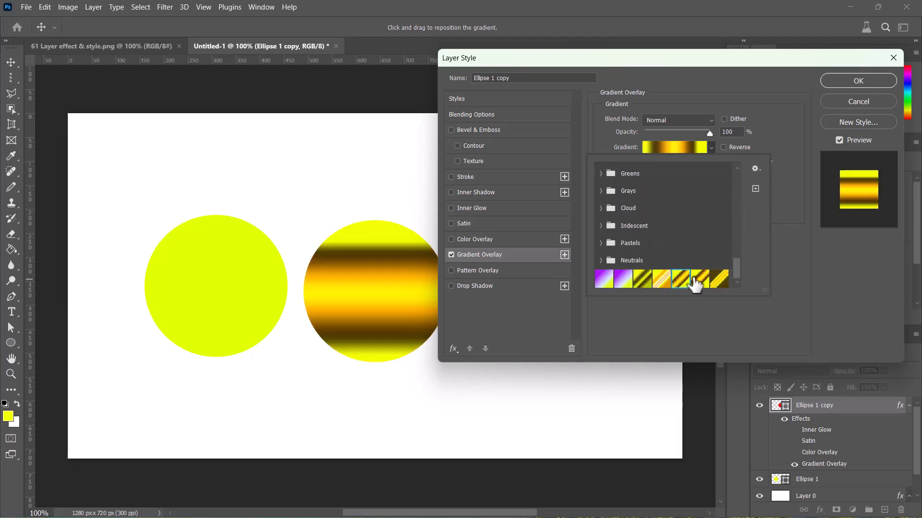
left_click(699, 279)
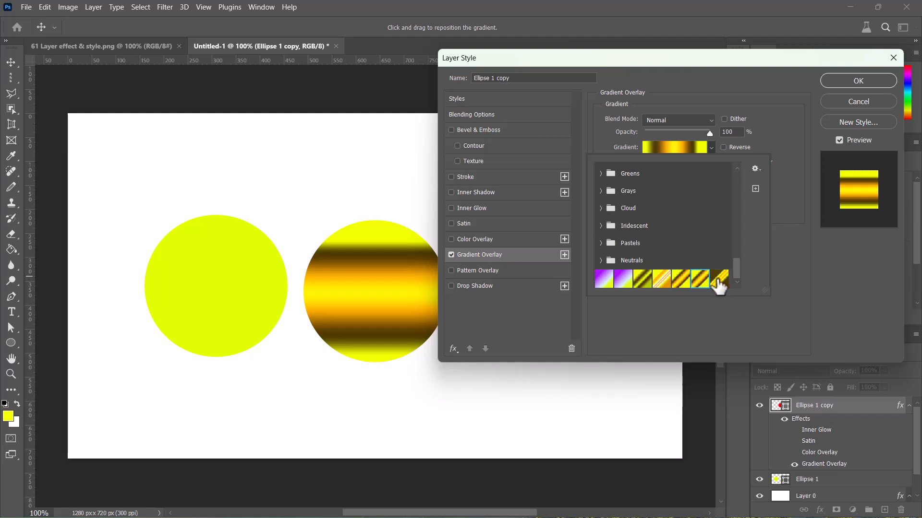
left_click(717, 281)
left_click(649, 278)
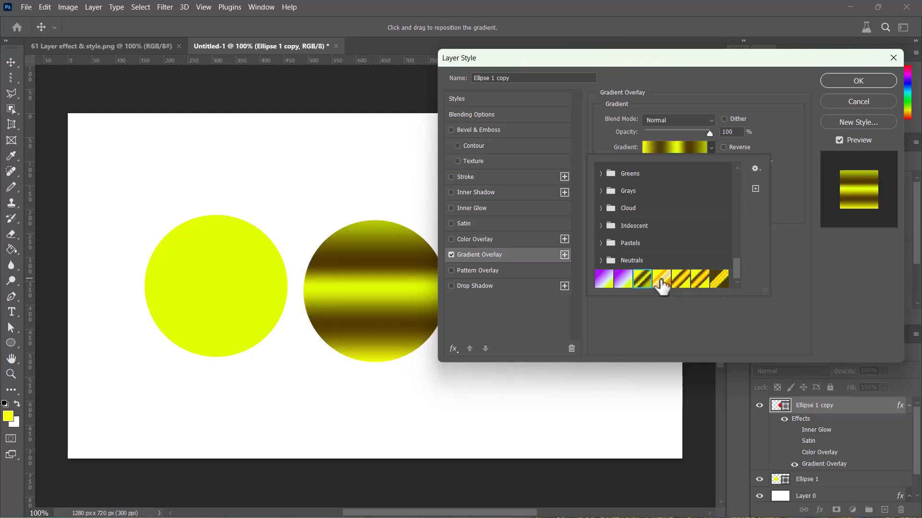
left_click(660, 279)
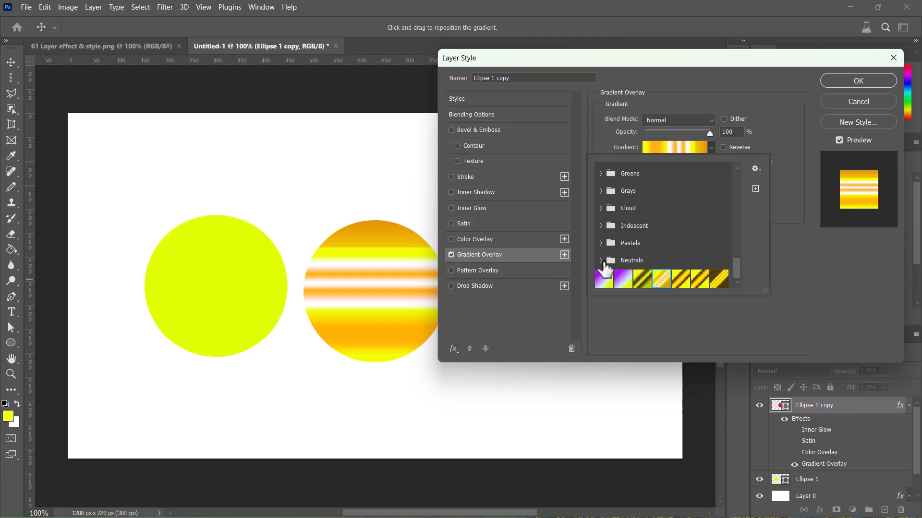
left_click(601, 261)
left_click(737, 169)
left_click(710, 150)
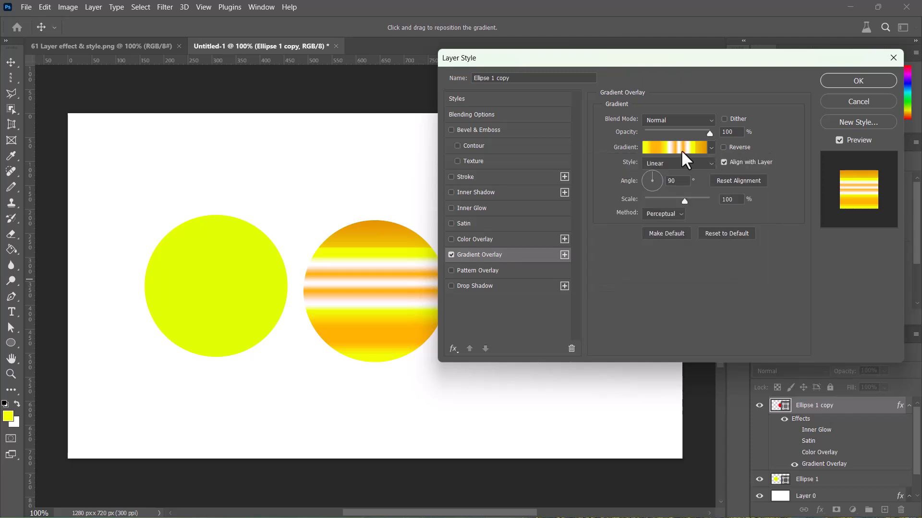
- Toggle the gradient overlay's Reverse and Align with Layer options, ending with Reverse off and Align with Layer on
left_click(721, 147)
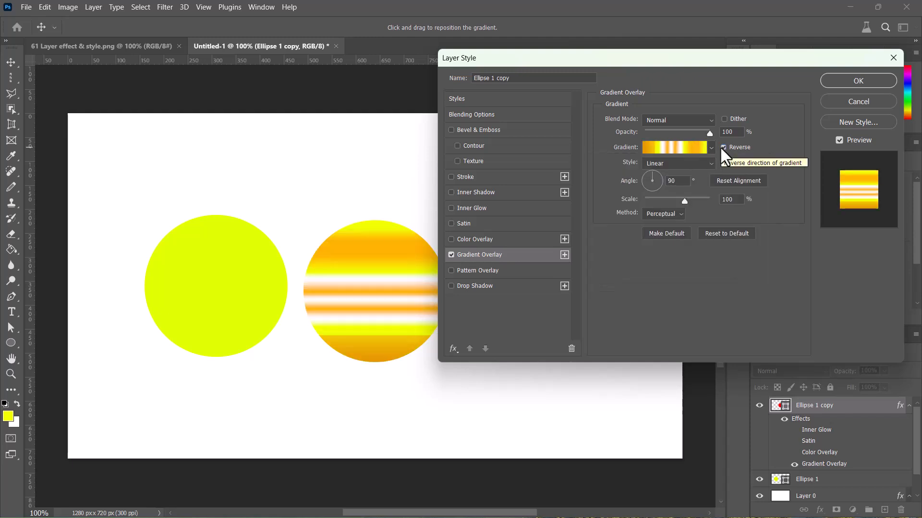
left_click(721, 147)
left_click(721, 149)
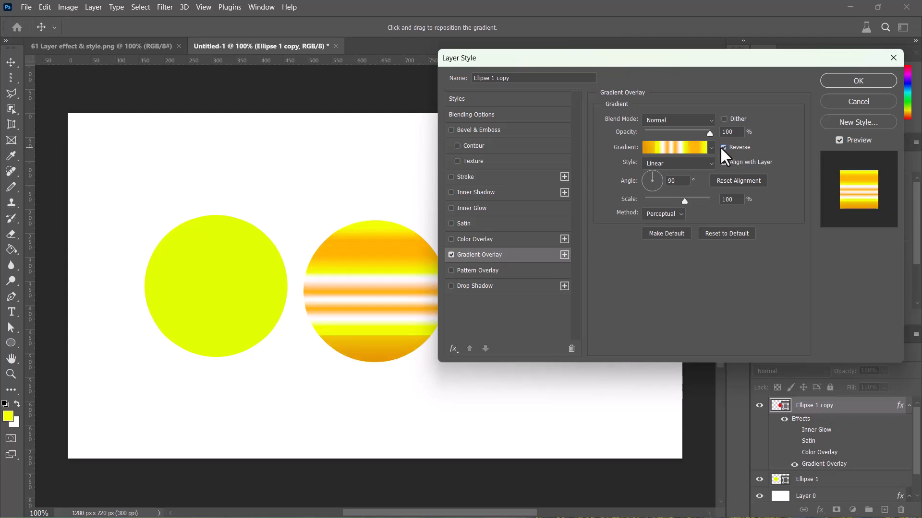
left_click(721, 147)
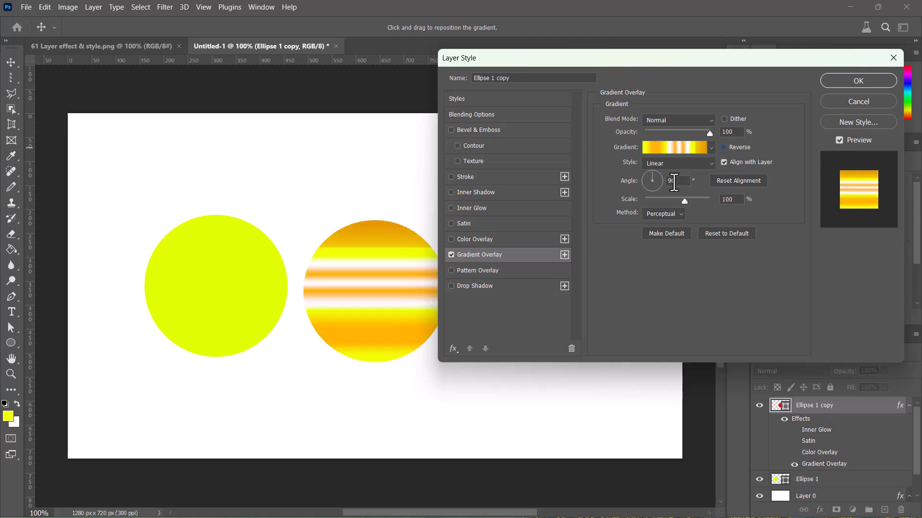
left_click(723, 162)
left_click(722, 159)
left_click(722, 158)
- Set the gradient overlay's style to Angle
left_click(704, 160)
left_click(664, 190)
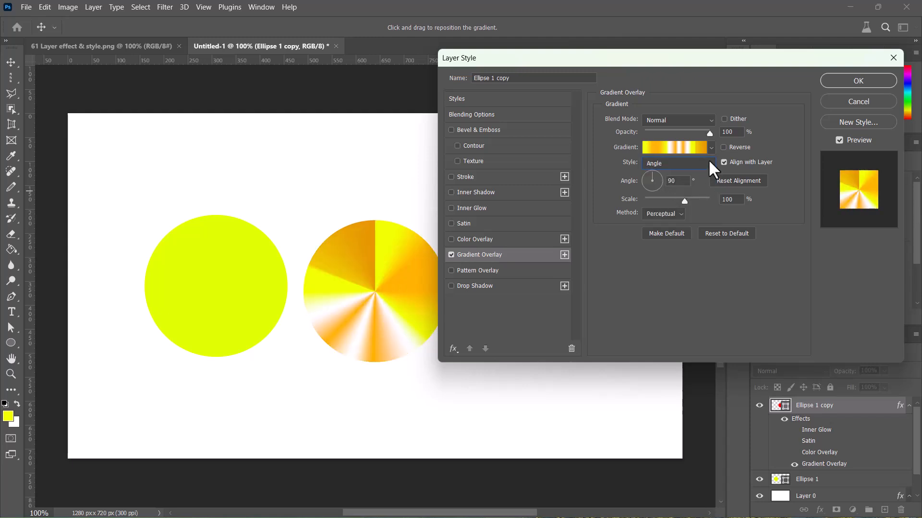
- Try the Reflected style on the gradient overlay and settle on Diamond
left_click(708, 159)
left_click(702, 204)
left_click(710, 164)
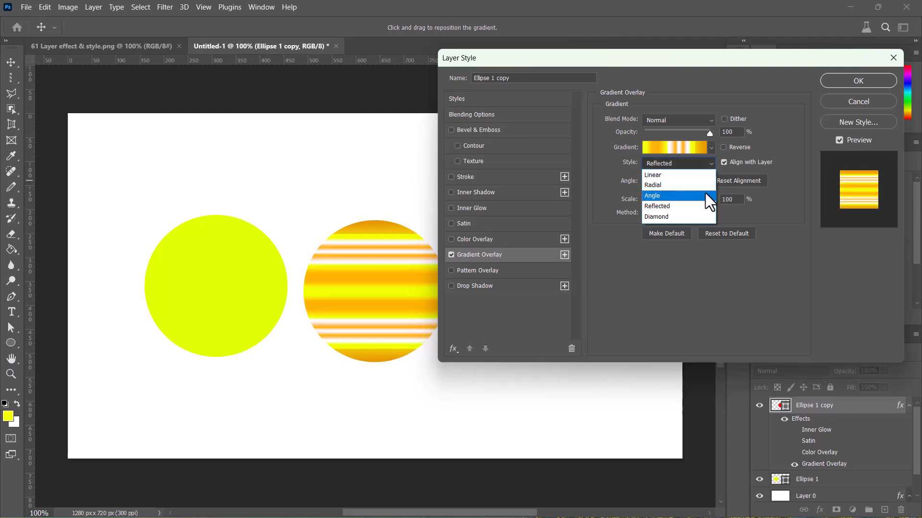
left_click(693, 215)
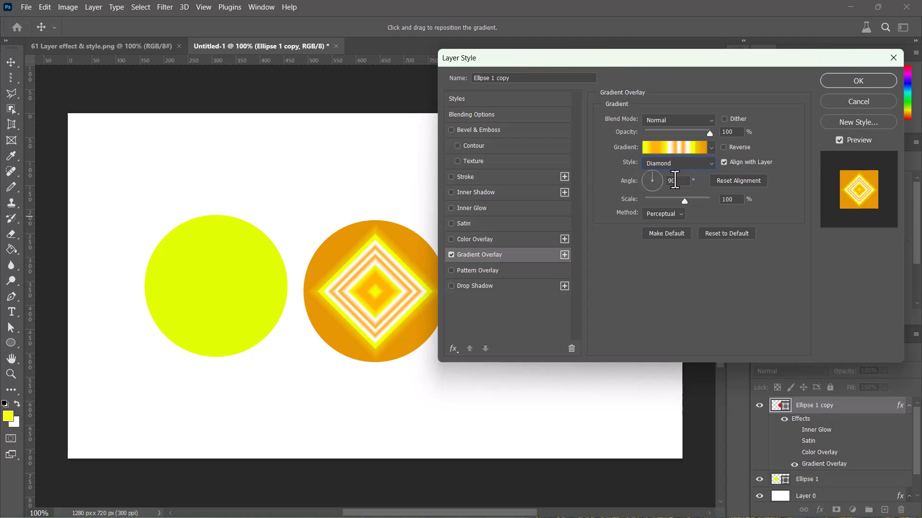
- Rotate the gradient overlay to an angle of 86° and set its scale to 118%
mouse_move(643, 180)
left_mouse_down()
mouse_move(651, 183)
mouse_move(653, 169)
left_mouse_up()
left_click(656, 167)
left_click(654, 168)
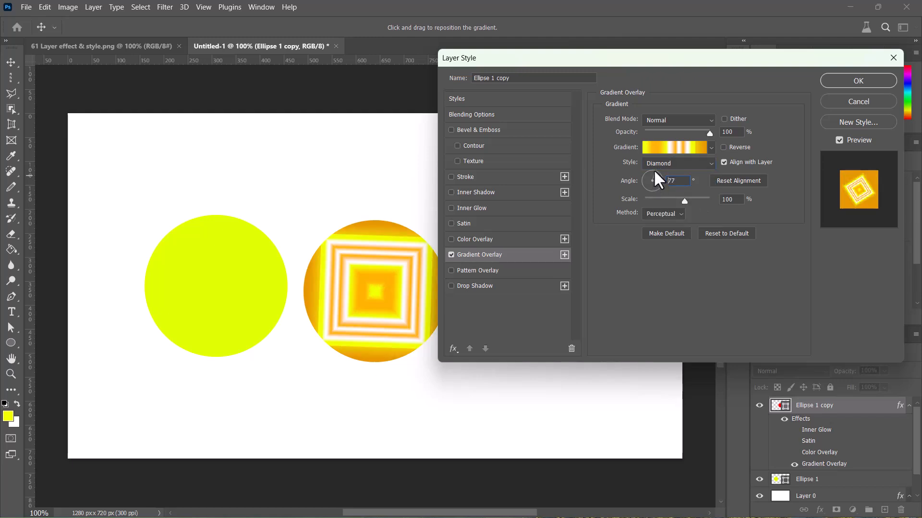
left_click_drag(684, 201, 665, 198)
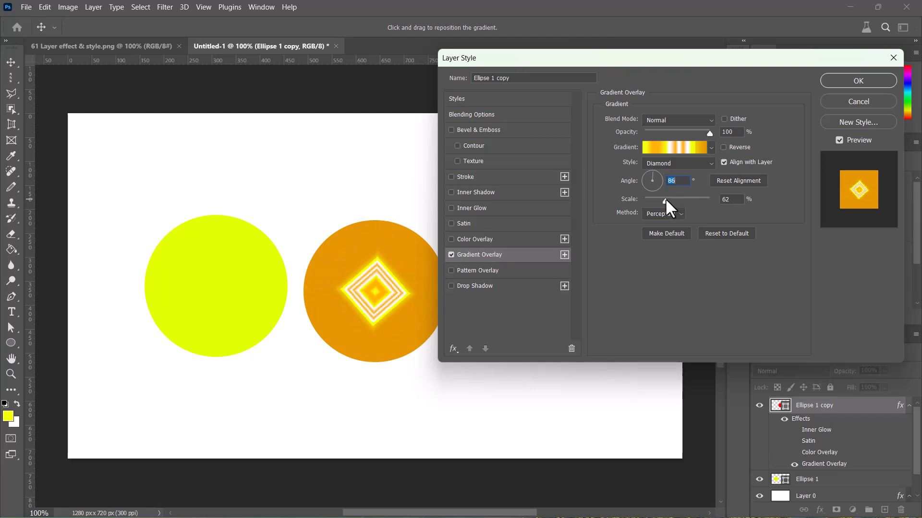
left_click_drag(664, 198, 693, 200)
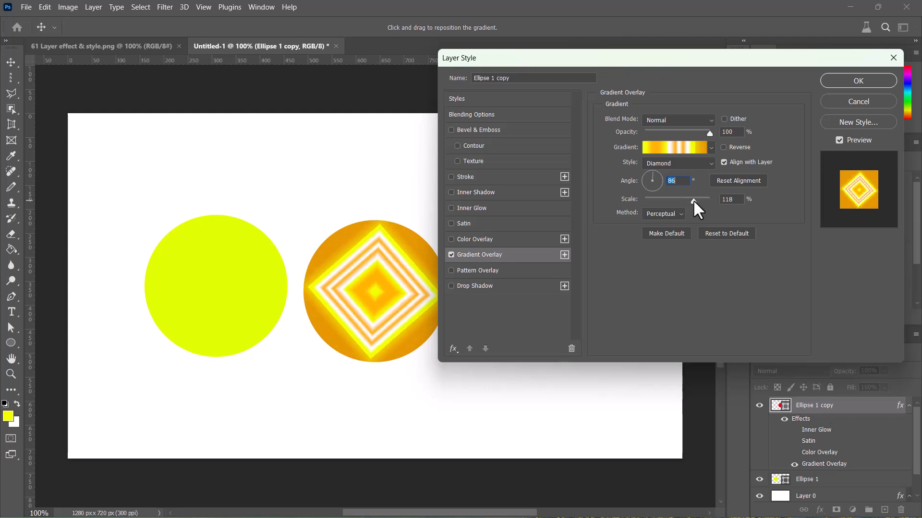
- Try the Linear and Classic methods for the gradient overlay, return to Perceptual and apply the layer style
left_click(676, 212)
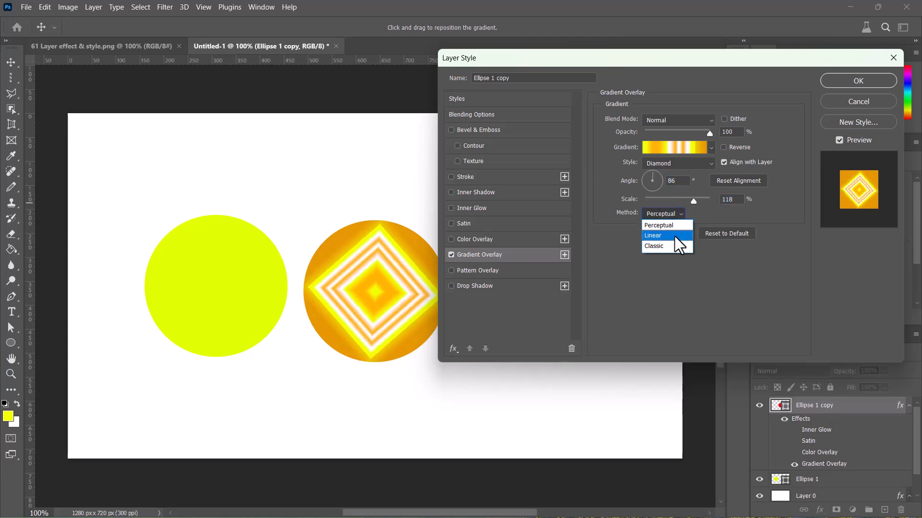
left_click(675, 235)
left_click(678, 216)
left_click(674, 245)
left_click(677, 214)
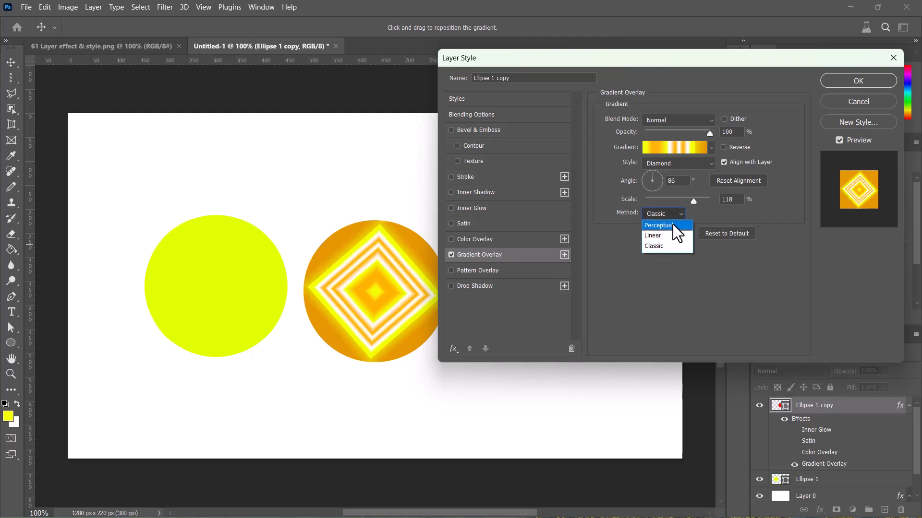
left_click(672, 225)
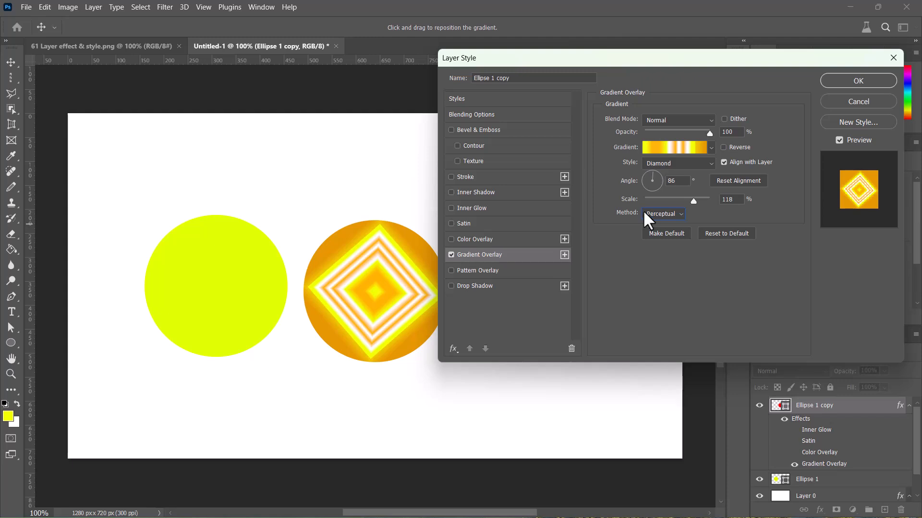
left_click(671, 212)
left_click(671, 216)
left_click(848, 78)
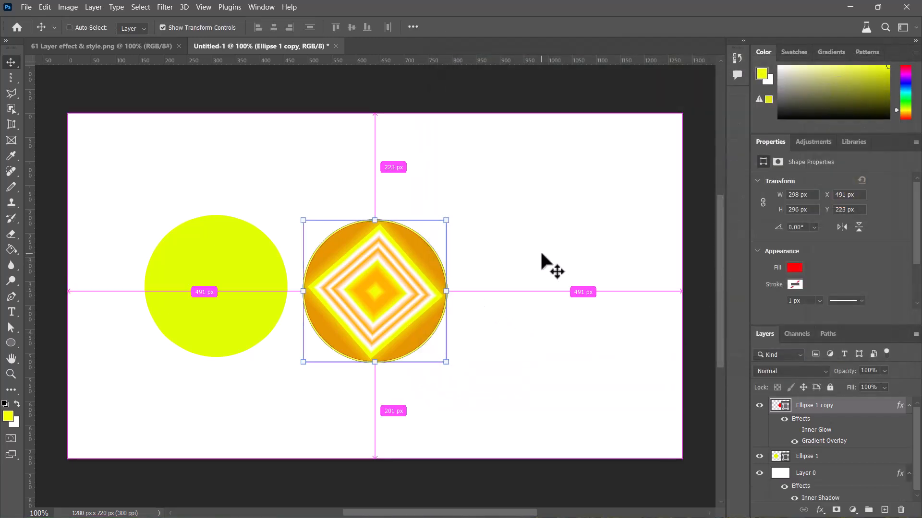
- Undo the layer effects and the red fill applied to Ellipse 1 copy
key("ctrl+z")
key("ctrl+z")
key("ctrl+z")
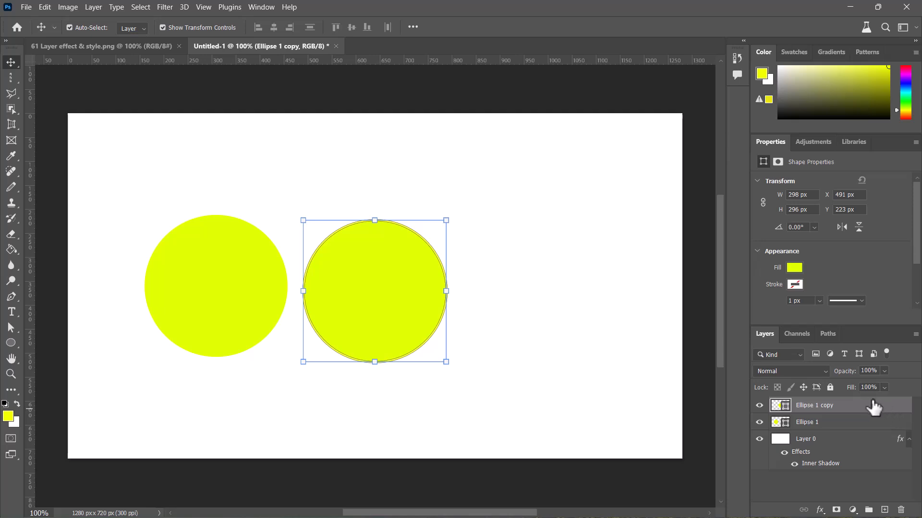
- Enable Pattern Overlay in the layer style of Ellipse 1 copy and open its settings
double_click(888, 405)
left_click(450, 270)
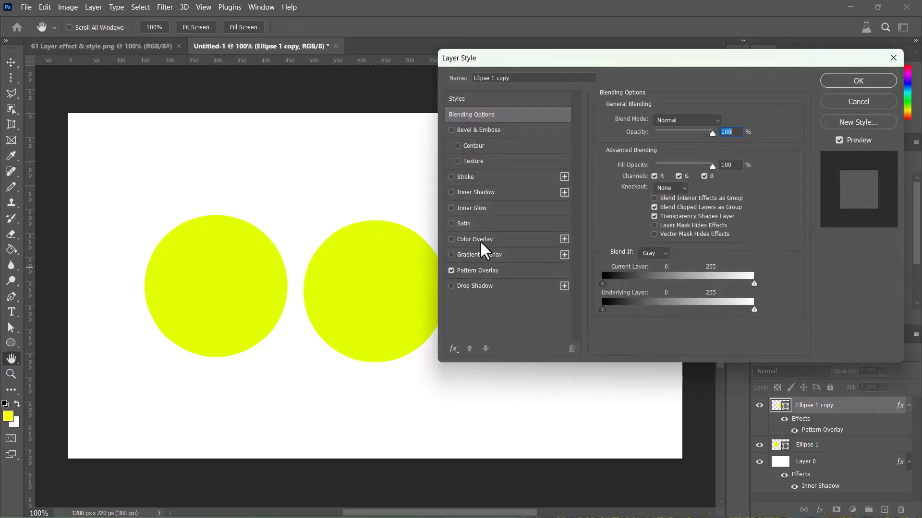
left_click(478, 271)
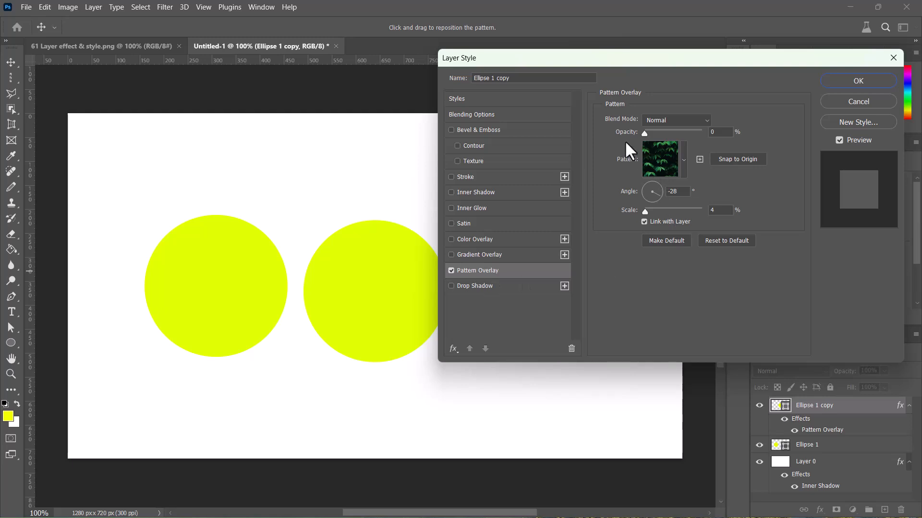
- Choose the dark blue Water pattern for the pattern overlay and raise its opacity to 100%
left_click(679, 159)
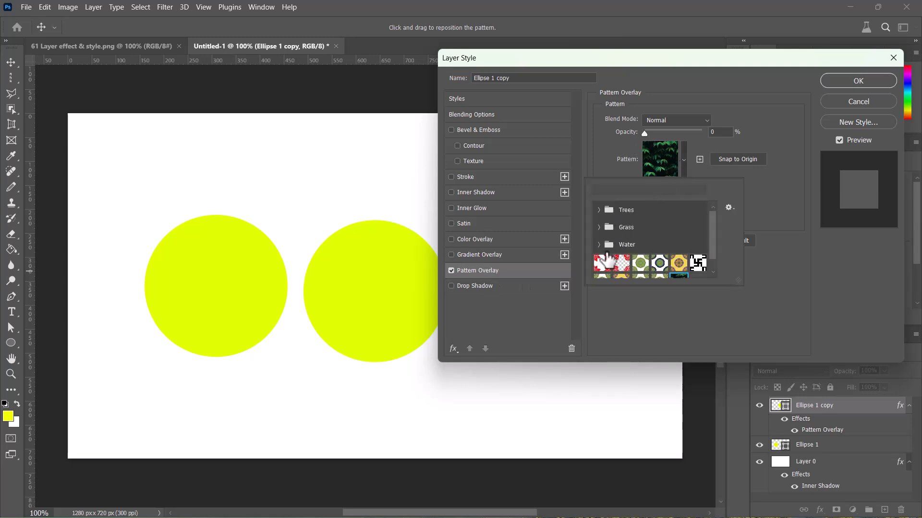
scroll(617, 257, "down", 2)
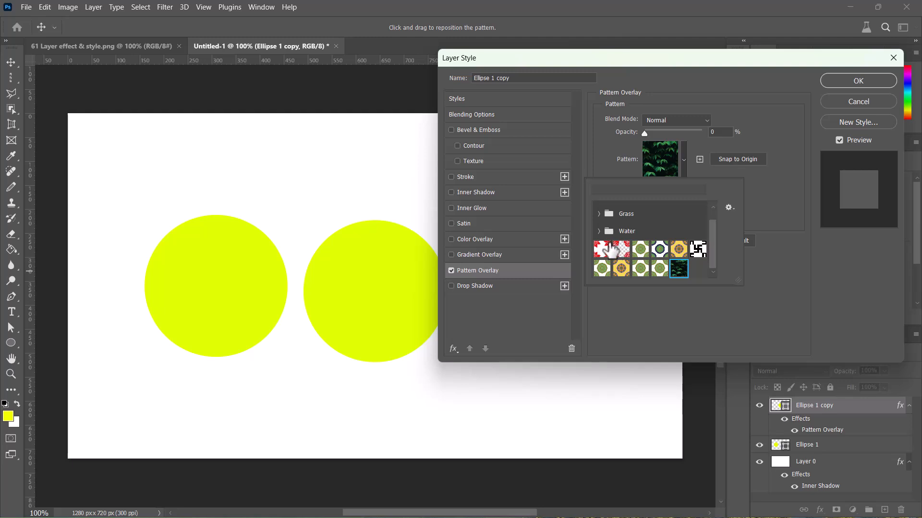
scroll(611, 247, "up", 1)
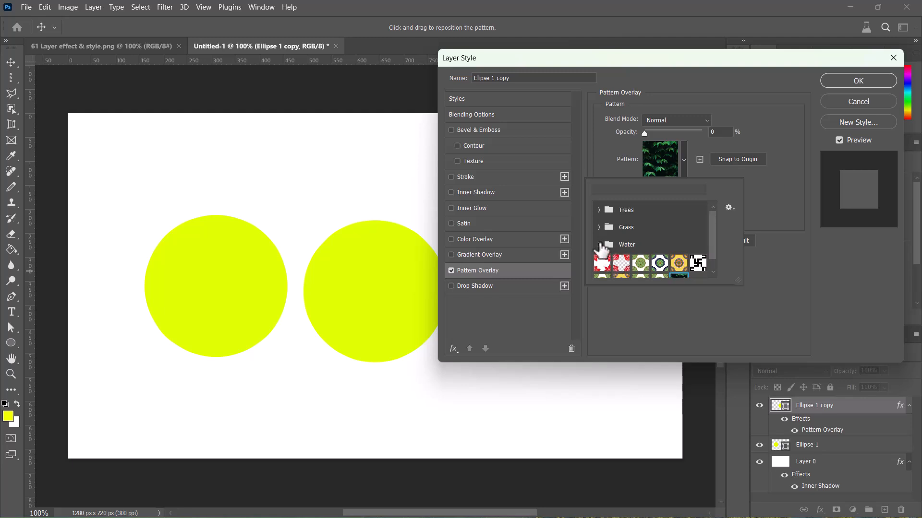
left_click(599, 245)
left_click(614, 263)
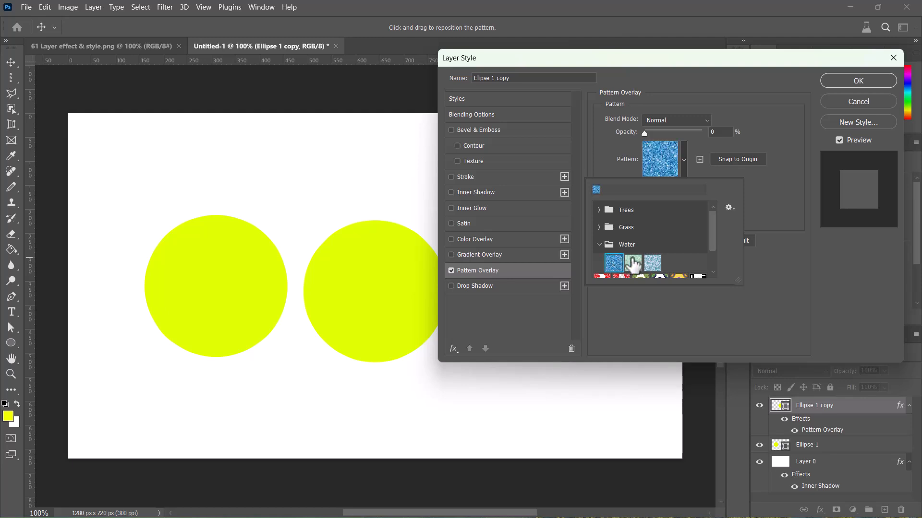
left_click(633, 263)
left_click(612, 262)
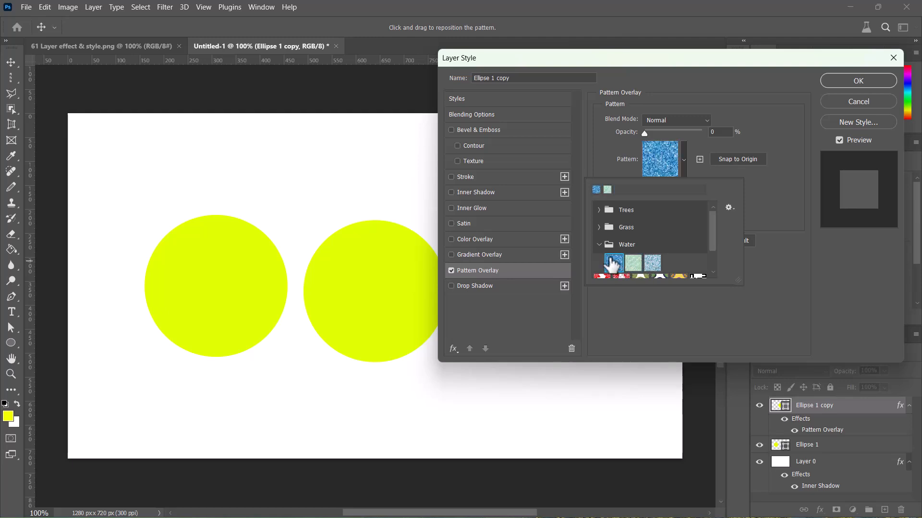
left_click(767, 123)
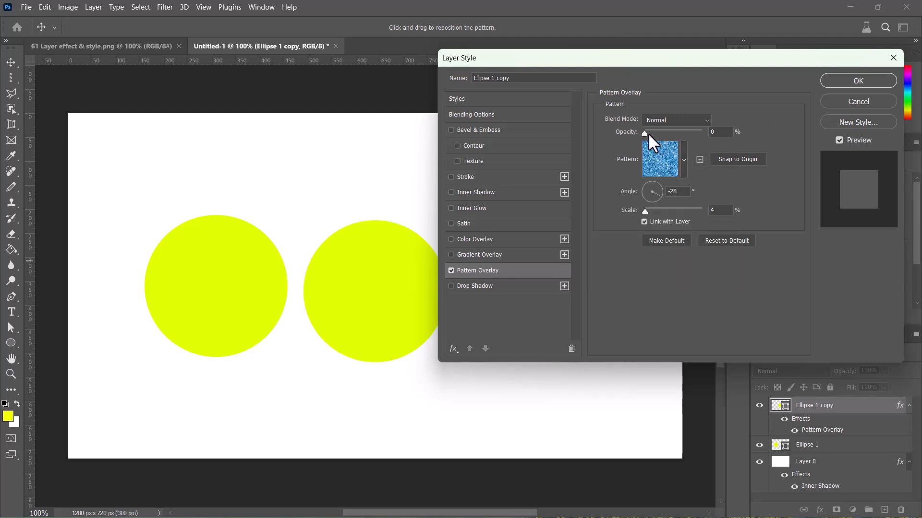
left_click_drag(647, 132, 748, 131)
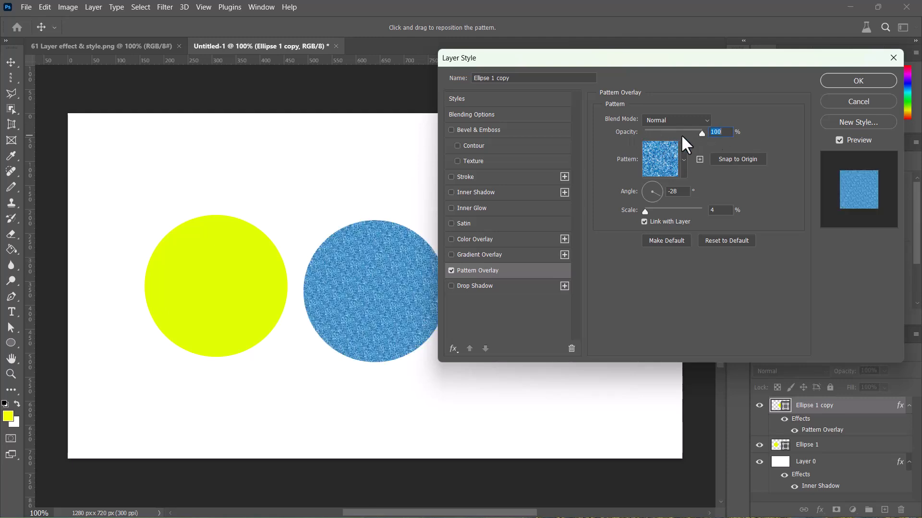
- Try several other patterns on the overlay, finishing with the red flower pattern on a transparent background
left_click(660, 159)
left_click(633, 263)
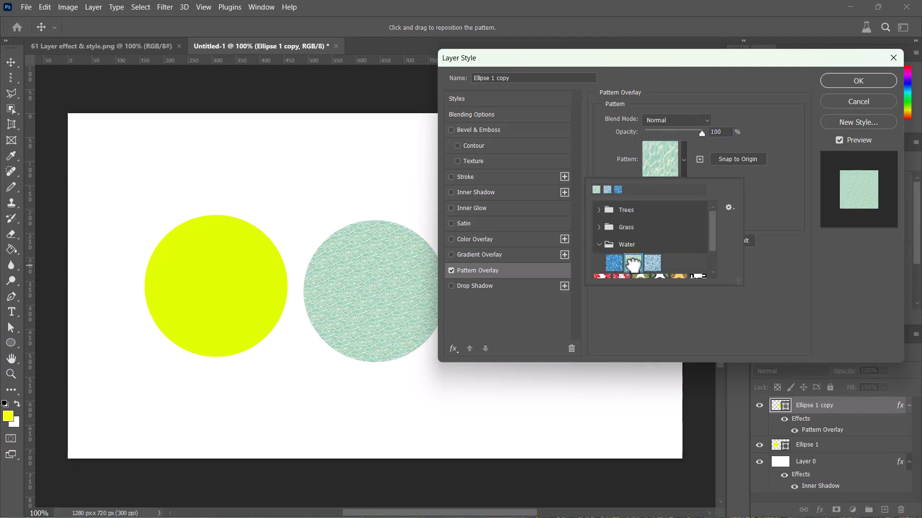
scroll(639, 261, "down", 2)
left_click(678, 253)
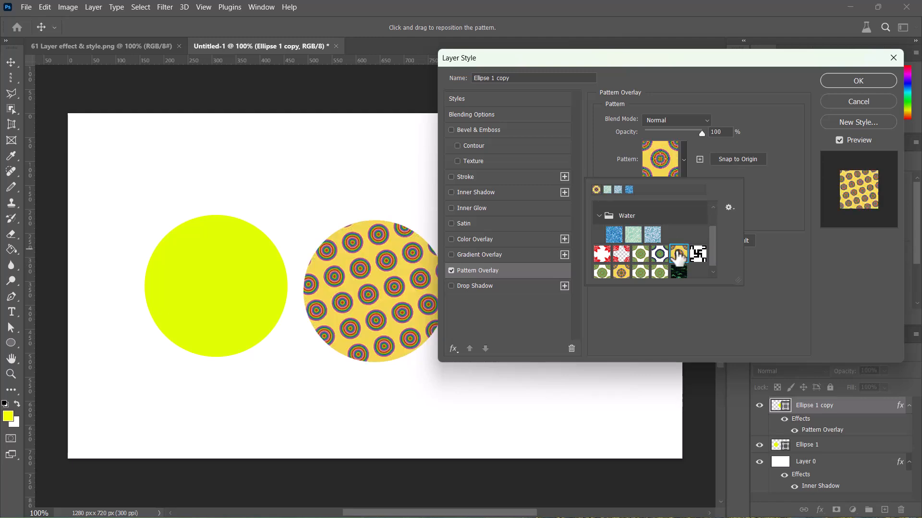
left_click(679, 272)
left_click(659, 272)
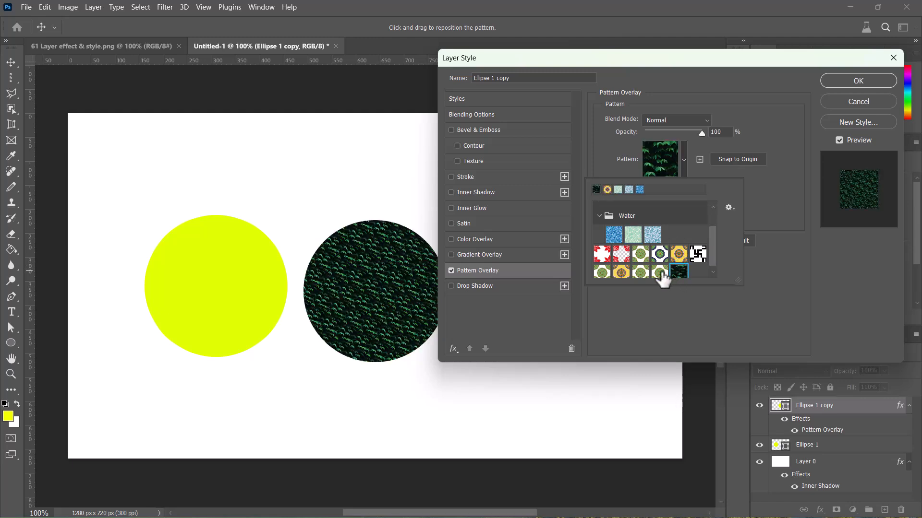
left_click(621, 272)
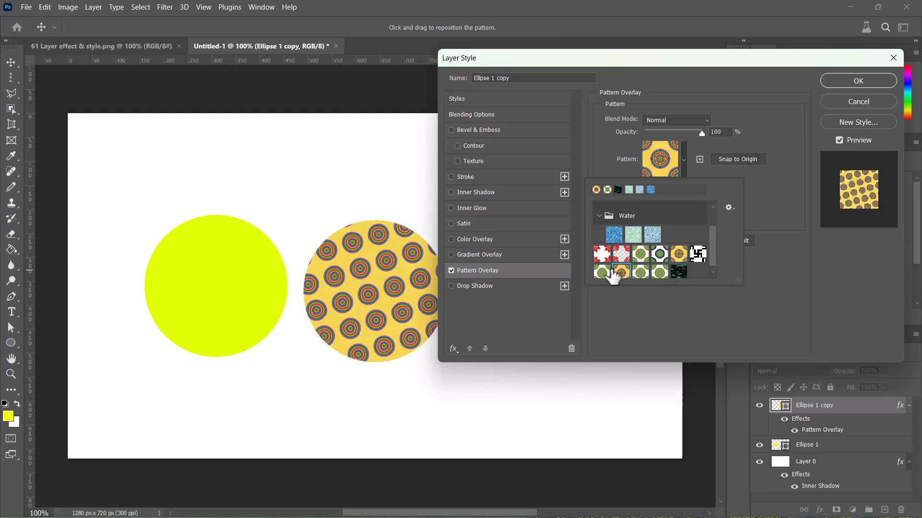
left_click(602, 272)
left_click(604, 254)
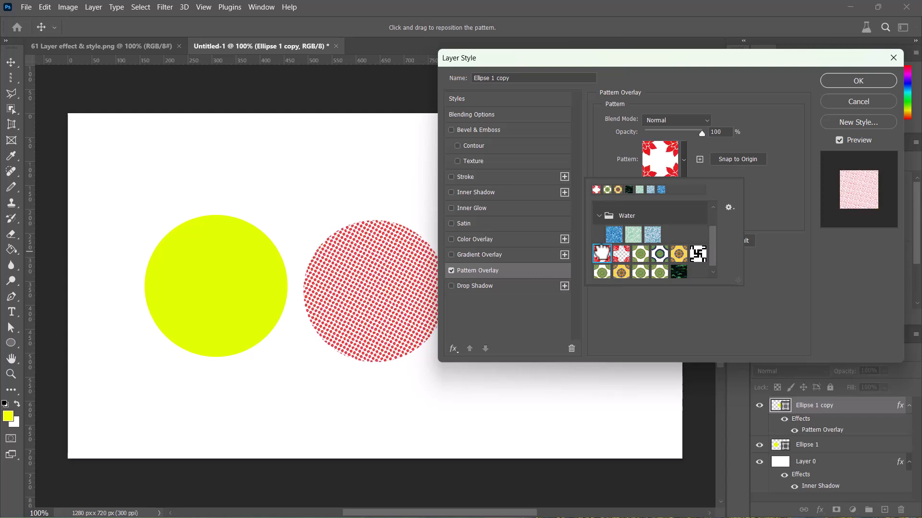
left_click(618, 255)
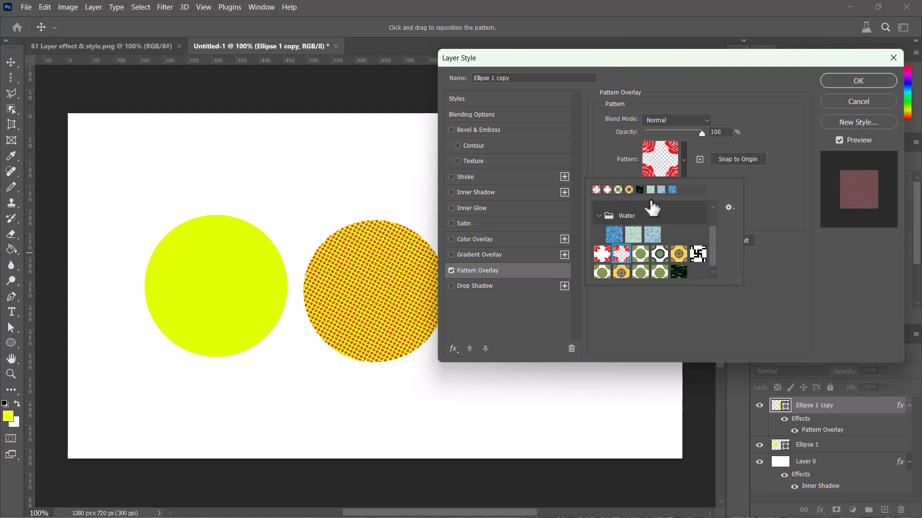
- Try pattern overlay blend modes including Dissolve, Color Burn and Hard Mix, returning to Normal at 100% opacity
left_click(707, 120)
left_click(670, 141)
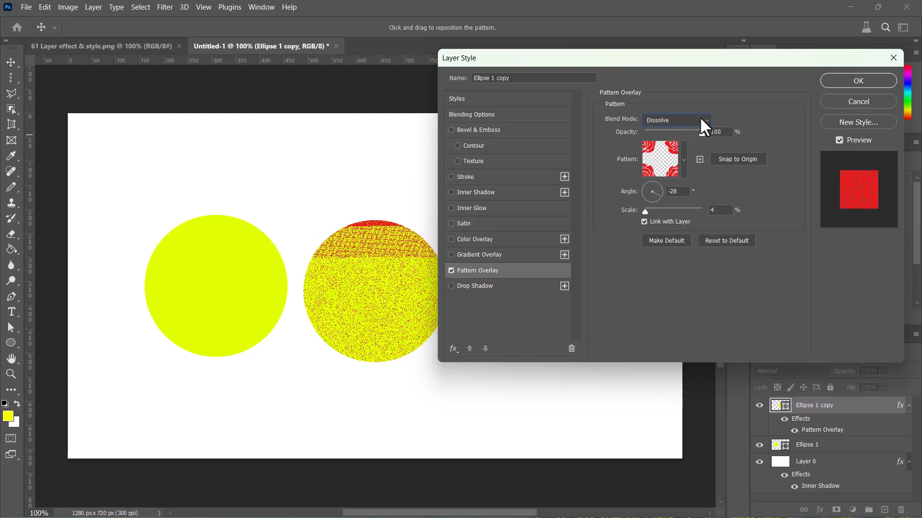
left_click(699, 118)
left_click(675, 185)
left_click(700, 119)
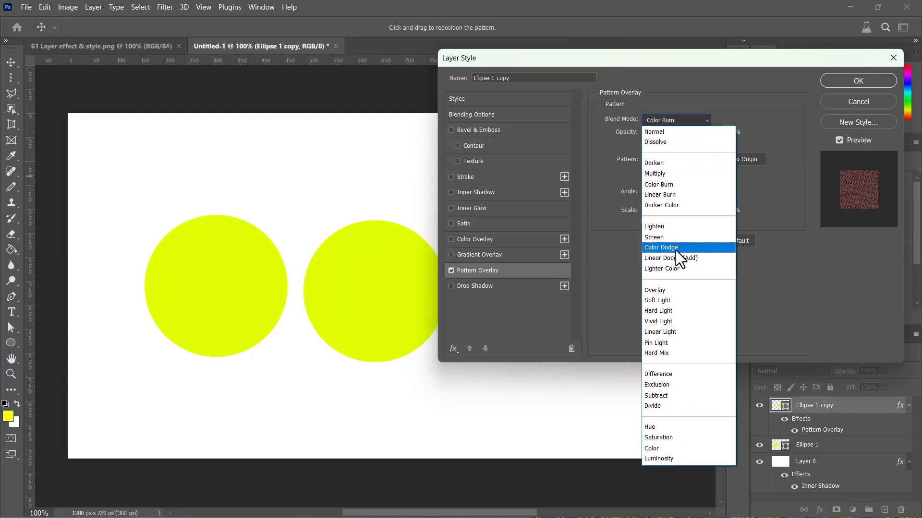
left_click(676, 254)
left_click(705, 121)
left_click(669, 343)
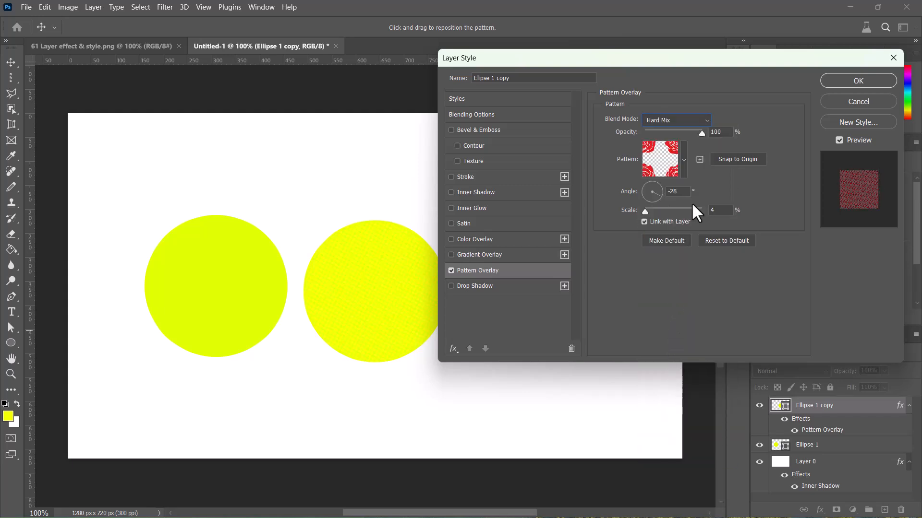
left_click(703, 119)
left_click(647, 381)
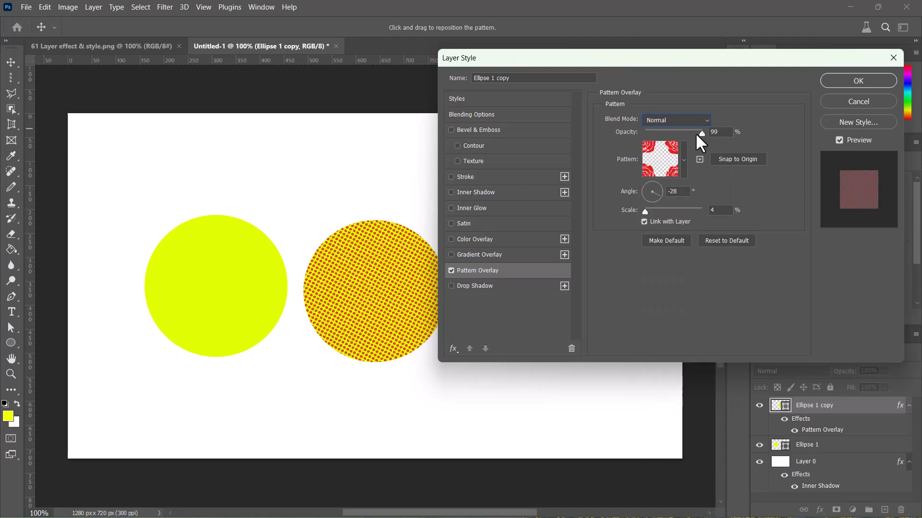
left_click_drag(661, 135, 721, 131)
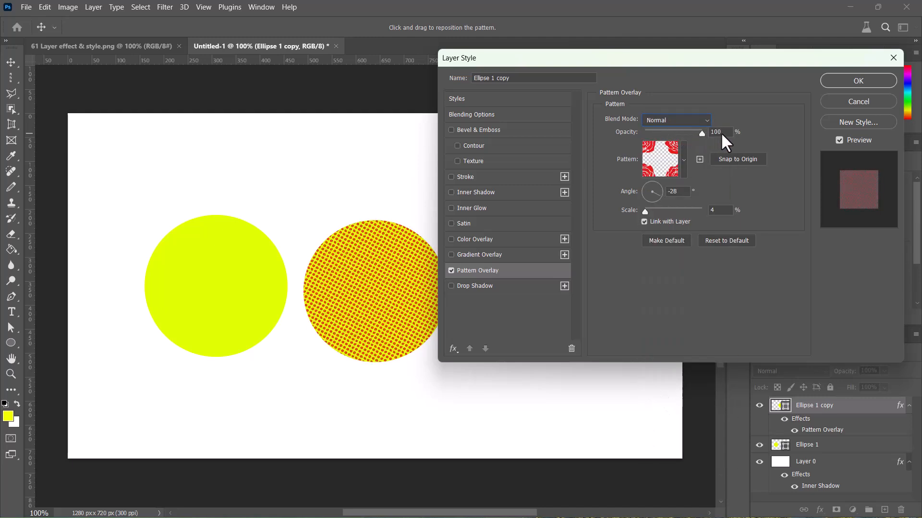
- Set the pattern overlay's angle to 80° and its scale to 19%, and apply the layer style
left_click(653, 180)
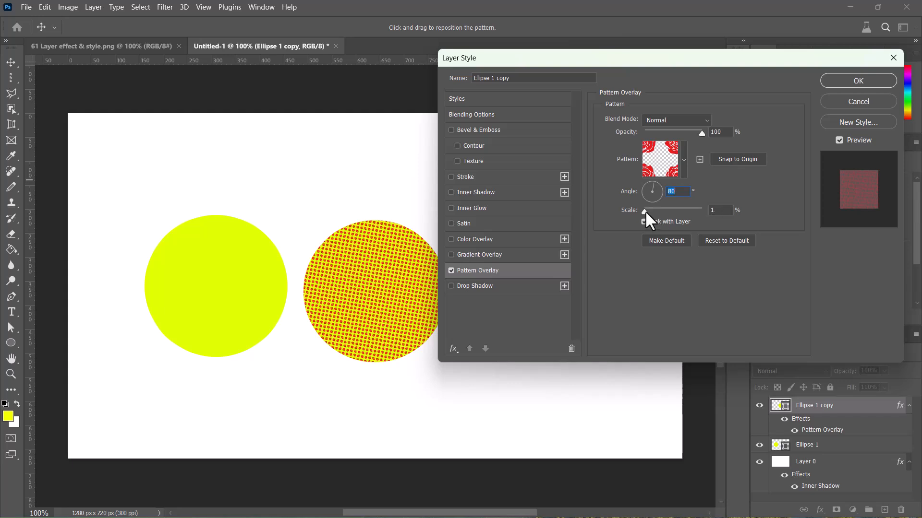
mouse_move(645, 211)
left_mouse_down()
mouse_move(689, 208)
mouse_move(649, 209)
left_mouse_up()
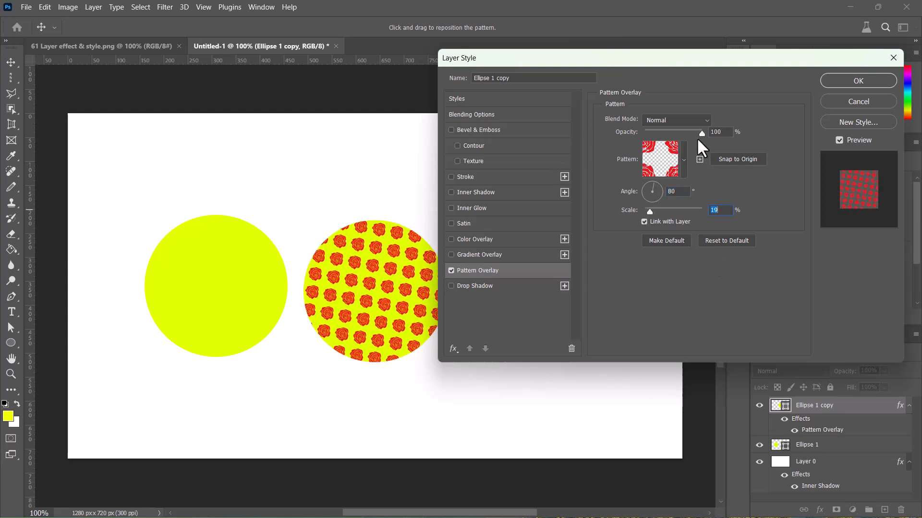
left_click(839, 84)
- Undo the pattern overlay and enable Drop Shadow in the layer style of Ellipse 1 copy
key("ctrl+z")
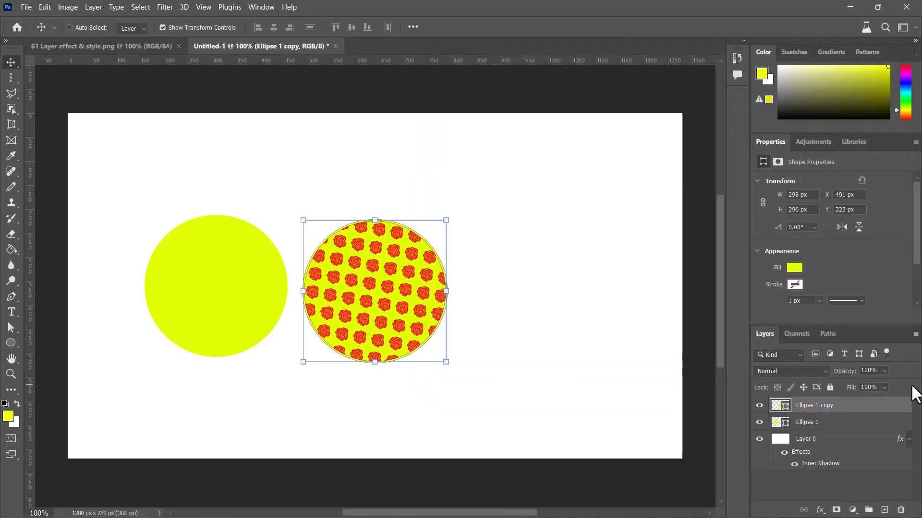
double_click(888, 404)
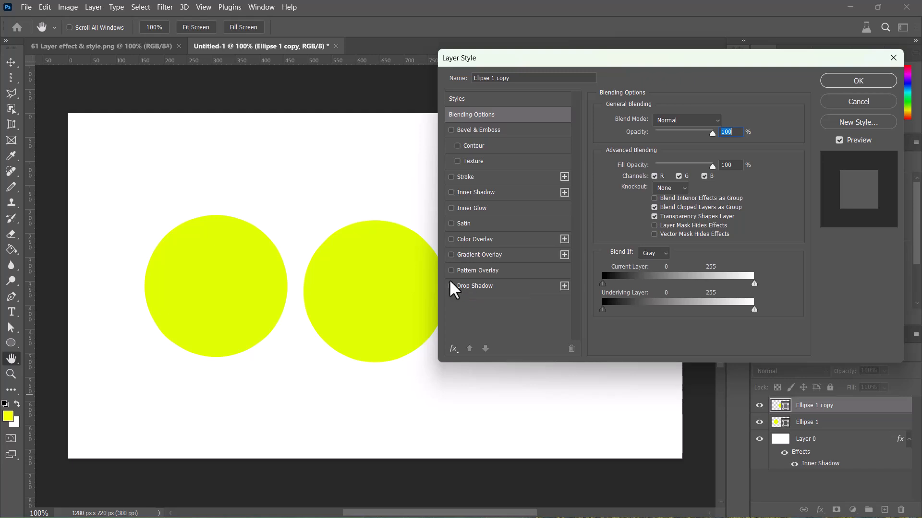
left_click(451, 287)
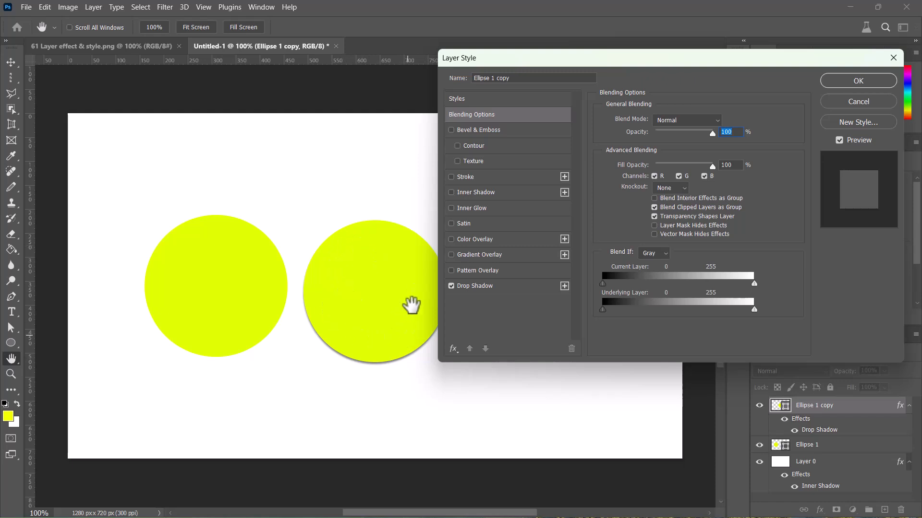
- Open the Drop Shadow settings of Ellipse 1 copy, move the dialog clear of the circles, and set the shadow opacity to 100%
left_click(496, 287)
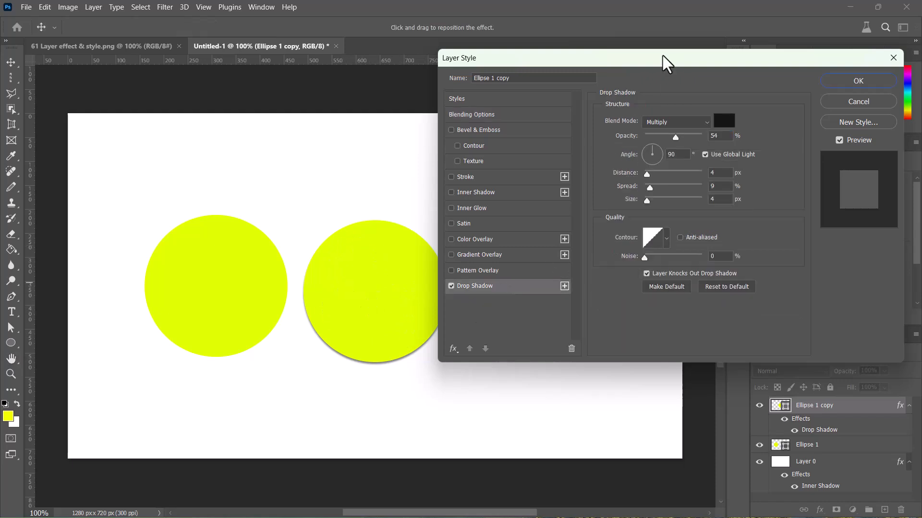
left_click_drag(663, 57, 730, 19)
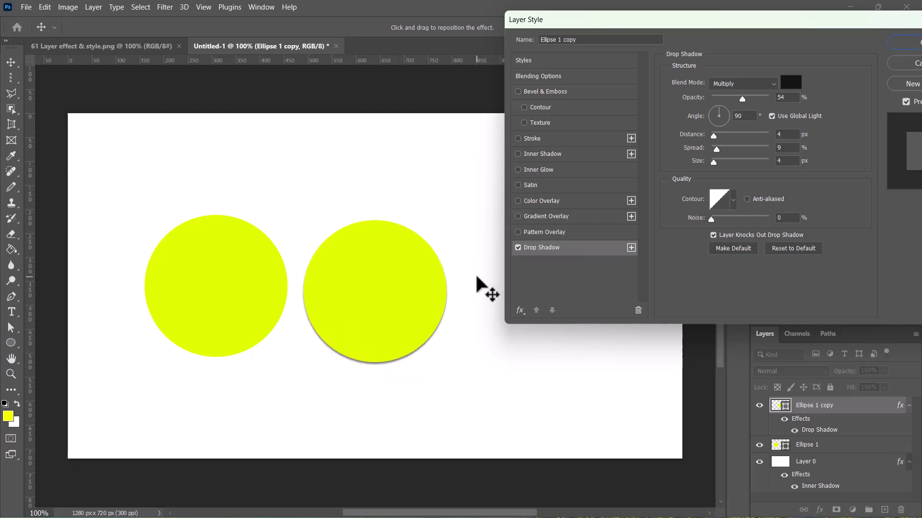
left_click_drag(650, 23, 602, 13)
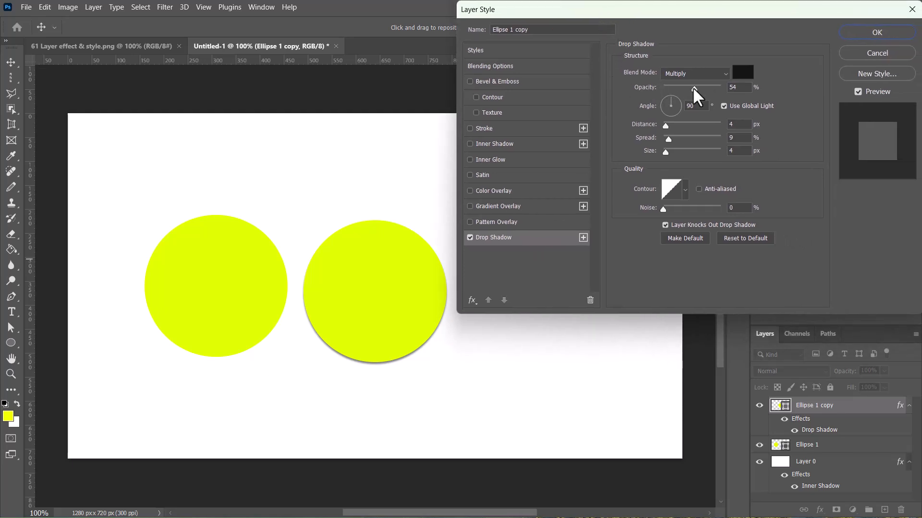
left_click_drag(694, 89, 728, 90)
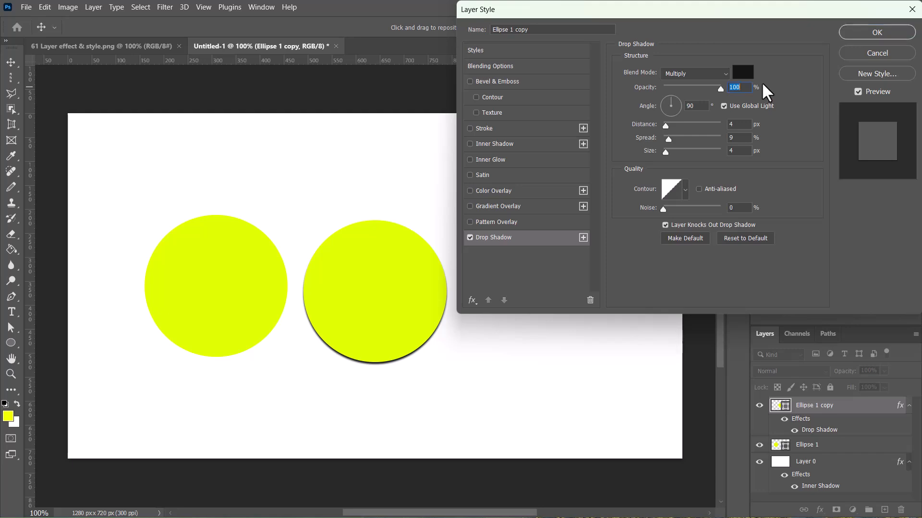
- Try blue and red hues for the drop shadow colour and accept a bright red
left_click(745, 75)
left_click(718, 326)
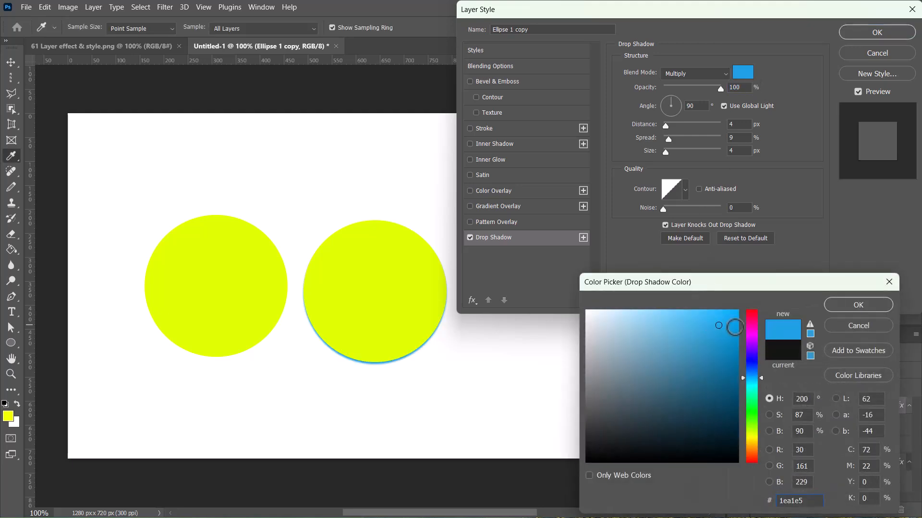
left_click_drag(751, 327, 747, 304)
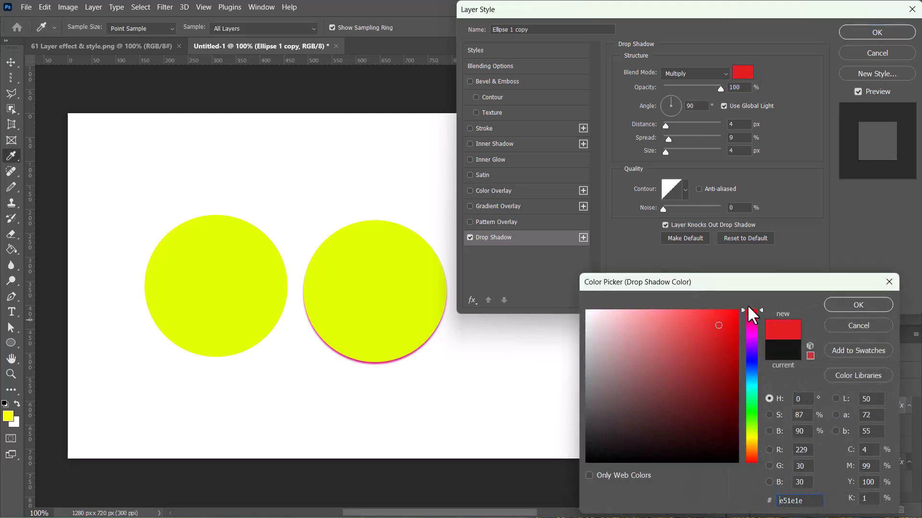
left_click(732, 322)
left_click(858, 304)
- Try different drop shadow angles, settling on 96°, and raise the shadow size to 250 px
left_click(665, 105)
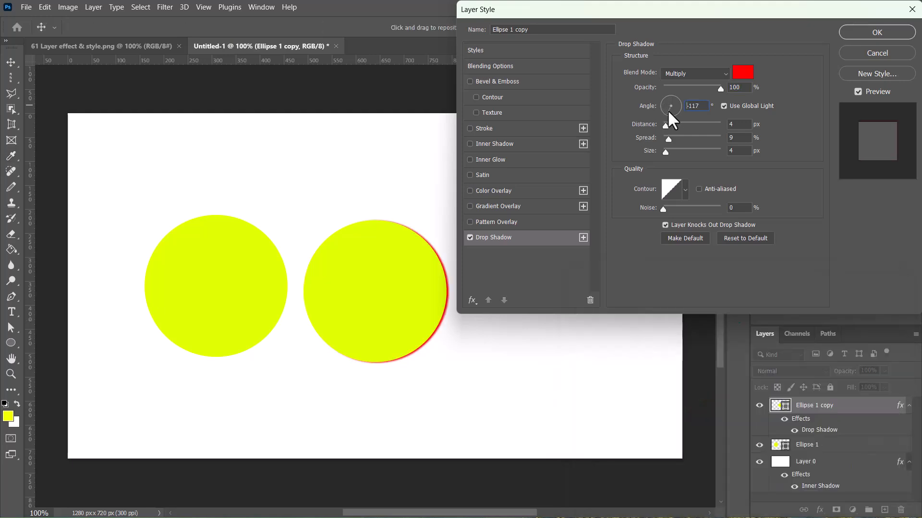
left_click(667, 112)
left_click(677, 106)
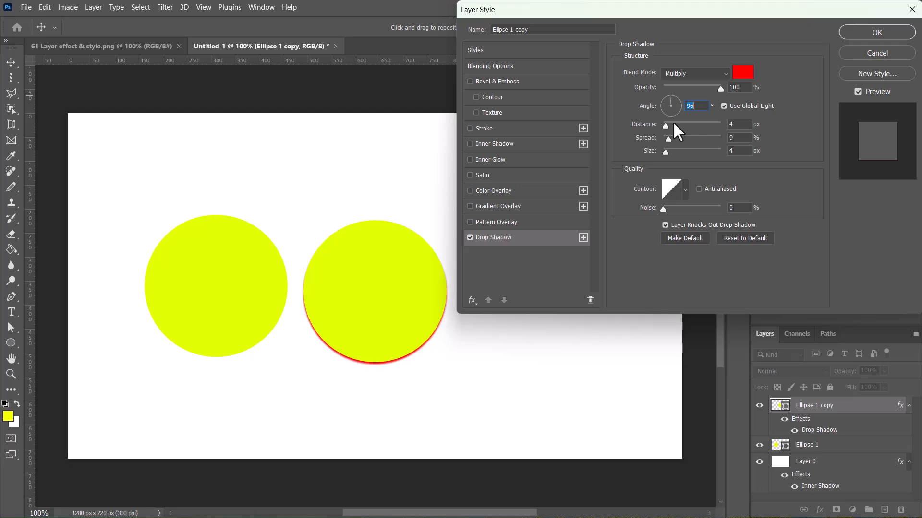
left_click_drag(666, 151, 729, 153)
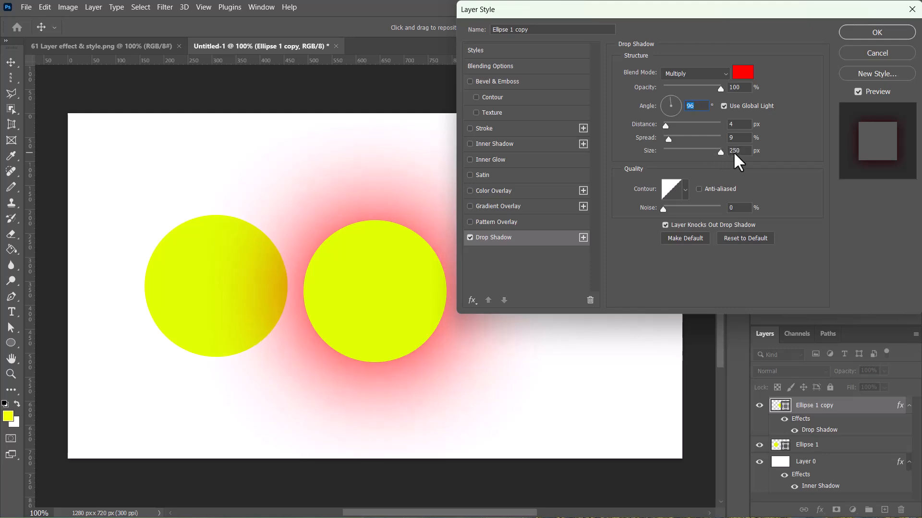
- Change the drop shadow colour to orange and try smaller shadow sizes, returning to 250 px
left_click(743, 72)
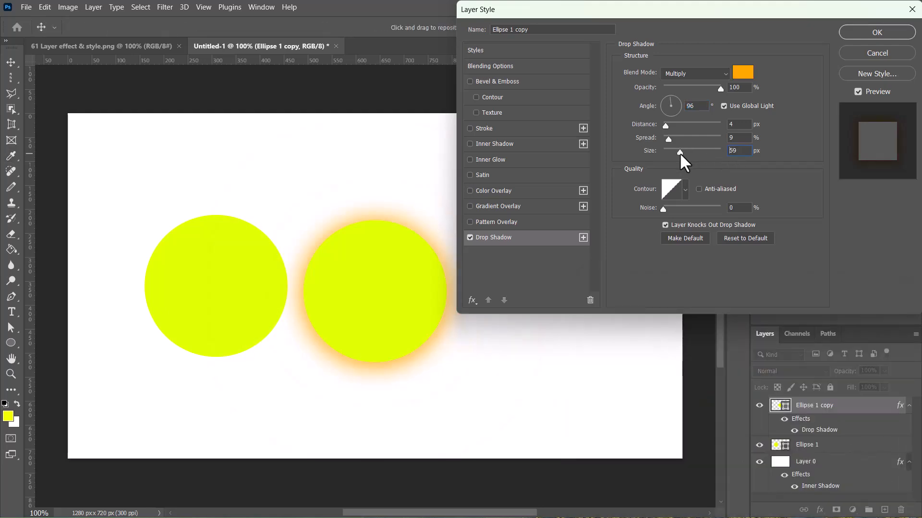
left_click_drag(682, 152, 674, 153)
left_click_drag(677, 152, 726, 162)
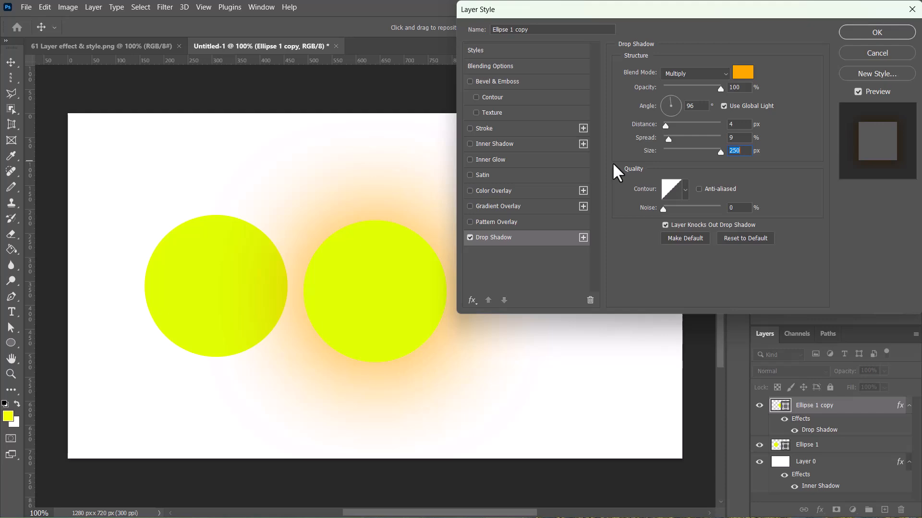
- Adjust the drop shadow's spread to 45% and its distance to 8 px
left_click_drag(667, 138, 691, 137)
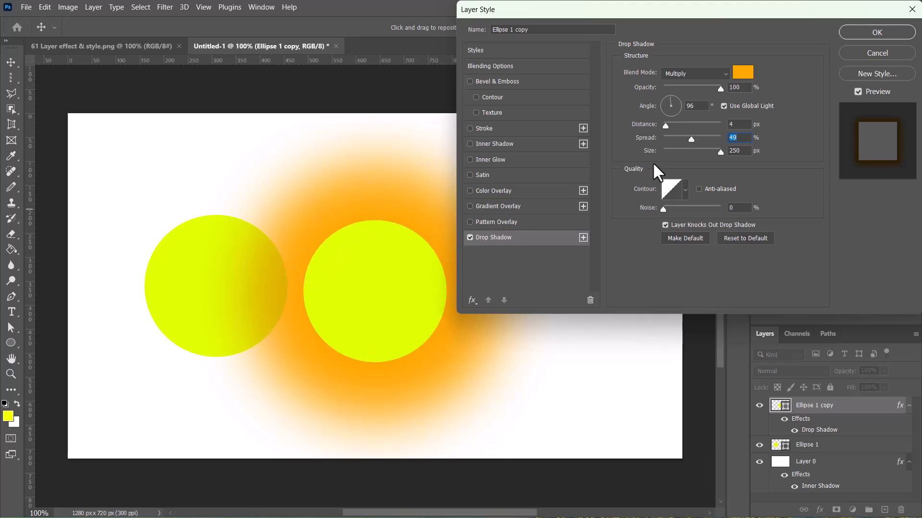
mouse_move(693, 137)
left_mouse_down()
mouse_move(681, 137)
mouse_move(722, 142)
mouse_move(671, 145)
mouse_move(681, 146)
left_mouse_up()
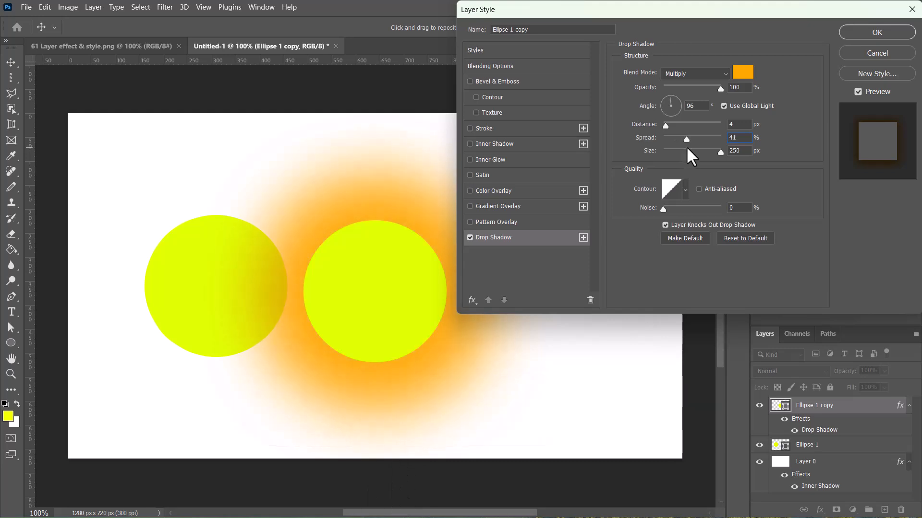
left_click_drag(687, 147, 673, 123)
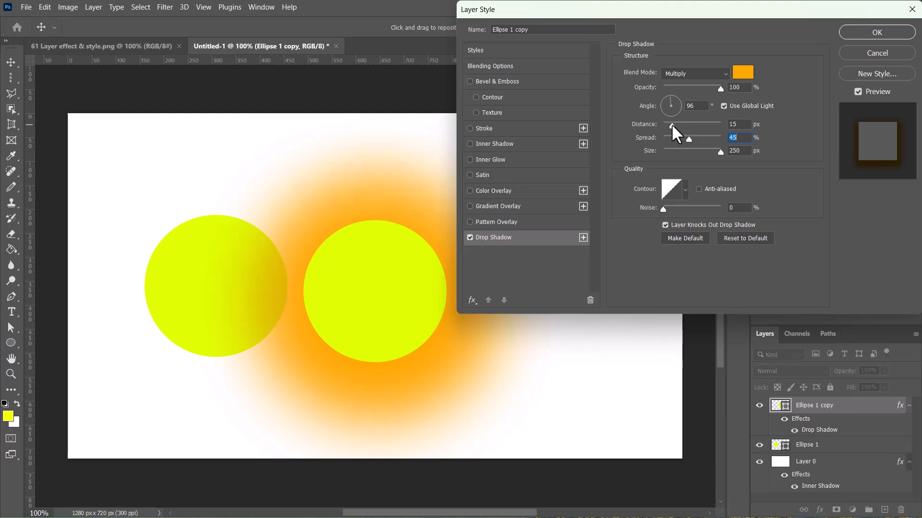
mouse_move(672, 124)
left_mouse_down()
mouse_move(705, 134)
mouse_move(667, 128)
left_mouse_up()
- Try the various preset contours on the drop shadow, including the multi-ring shapes, and return to the linear contour
left_click(685, 191)
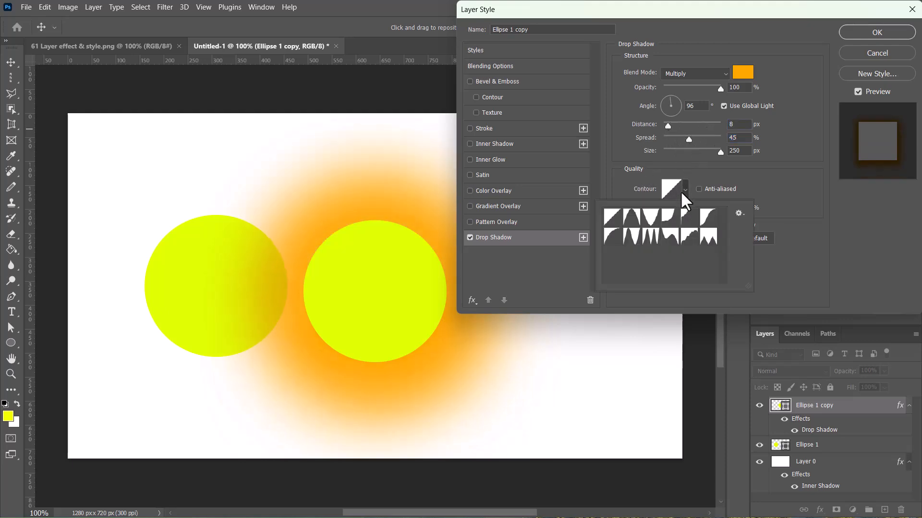
left_click(649, 217)
left_click(632, 218)
left_click(613, 219)
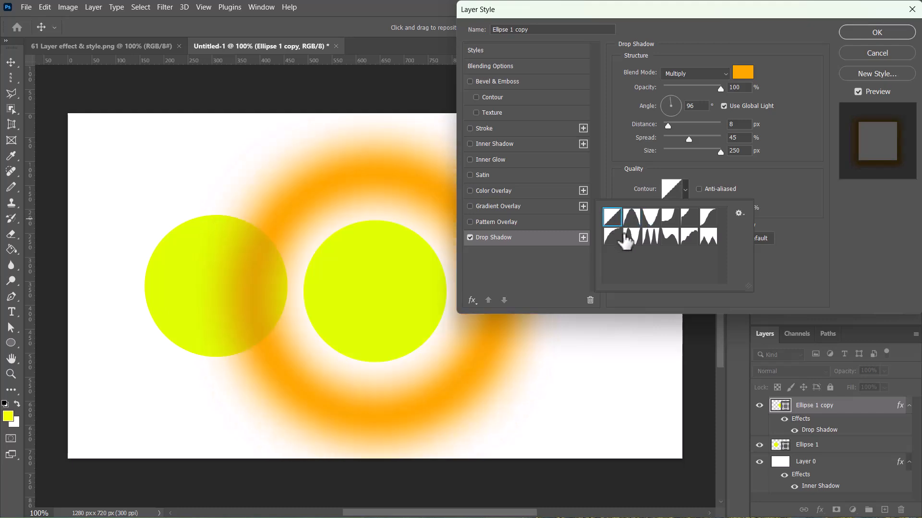
left_click(616, 238)
left_click(633, 238)
left_click(652, 239)
left_click(668, 240)
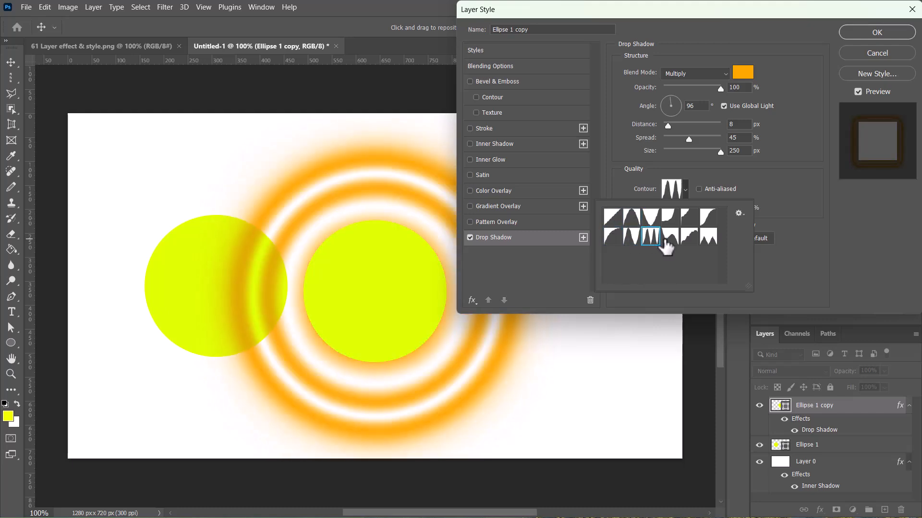
left_click(689, 238)
left_click(708, 239)
left_click(707, 217)
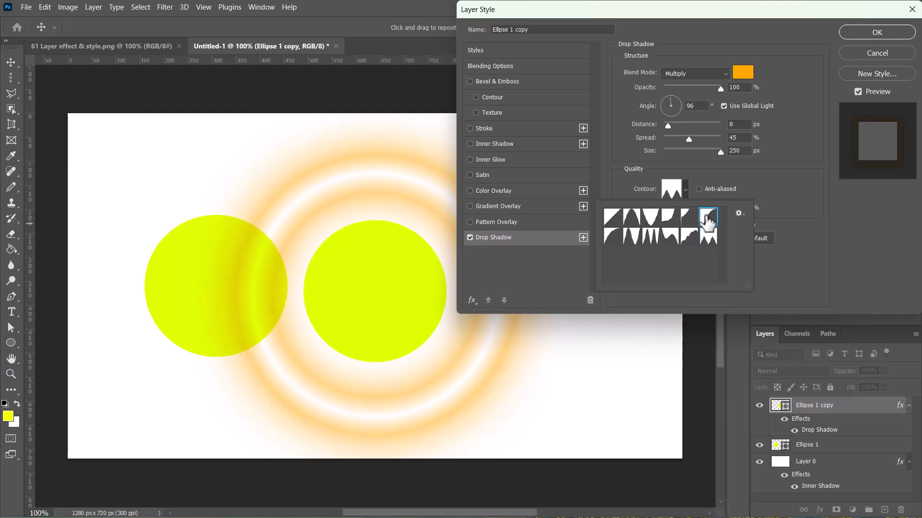
left_click(689, 218)
left_click(669, 217)
left_click(650, 217)
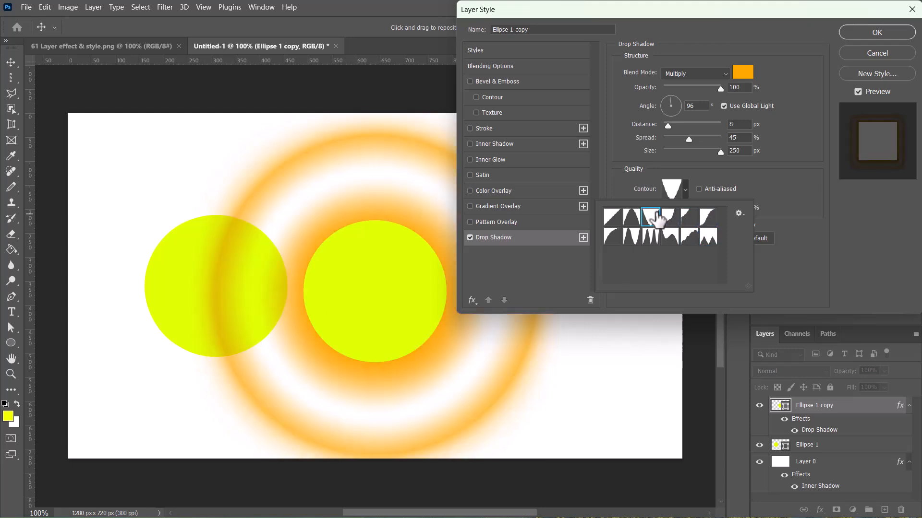
left_click(612, 217)
left_click(662, 214)
- Add noise to the drop shadow, trying 81% and settling on 49%
left_click_drag(664, 210, 709, 206)
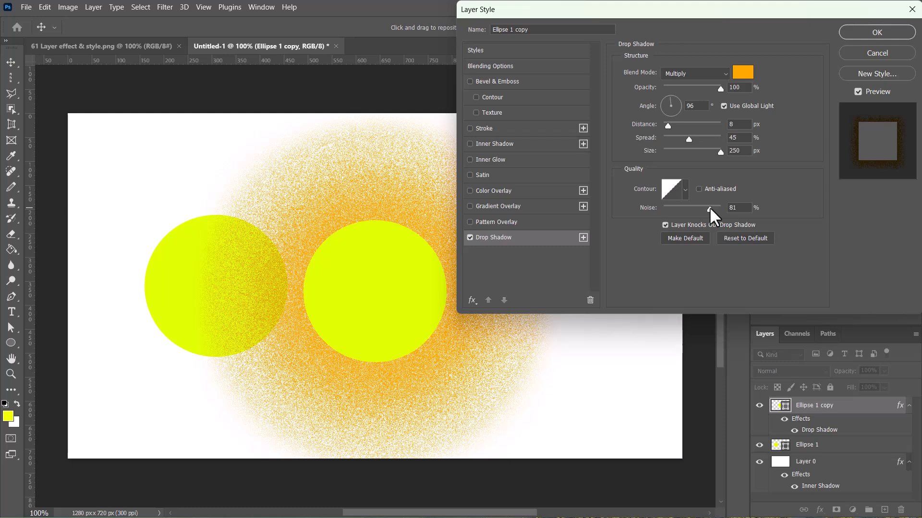
left_click_drag(709, 206, 709, 207)
mouse_move(695, 207)
left_mouse_down()
mouse_move(673, 210)
mouse_move(690, 212)
left_mouse_up()
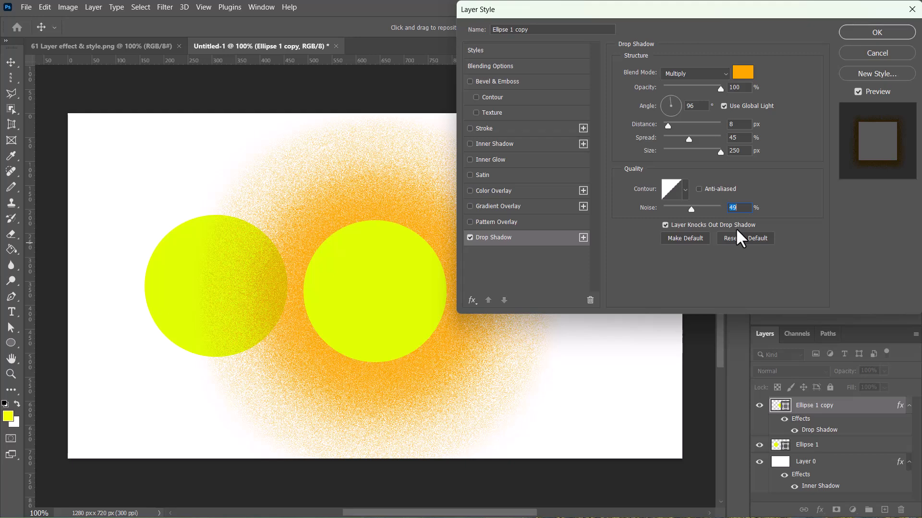
- Toggle Layer Knocks Out Drop Shadow to compare, leave it off, and apply the layer style
left_click(665, 225)
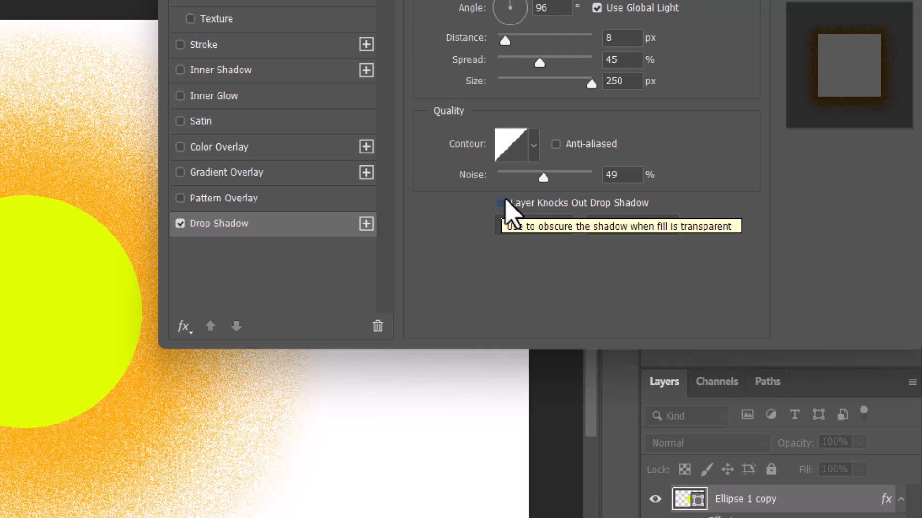
left_click(501, 203)
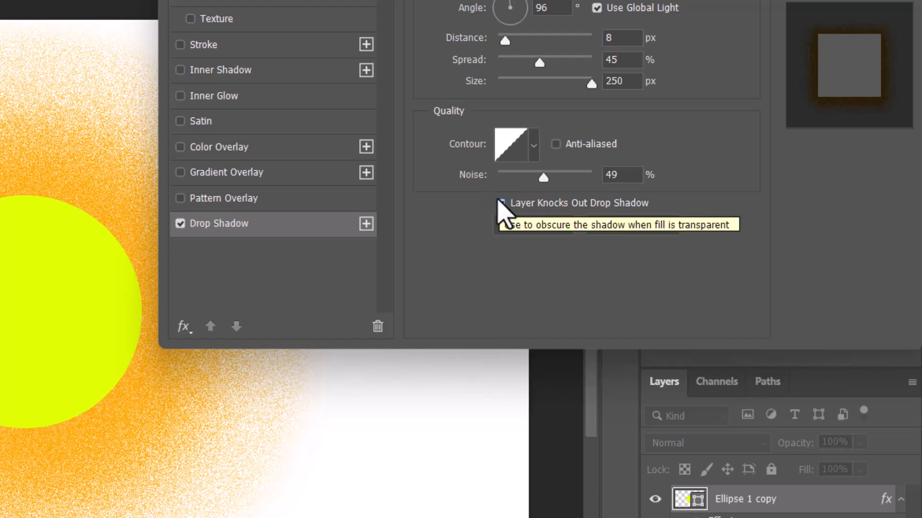
left_click(500, 204)
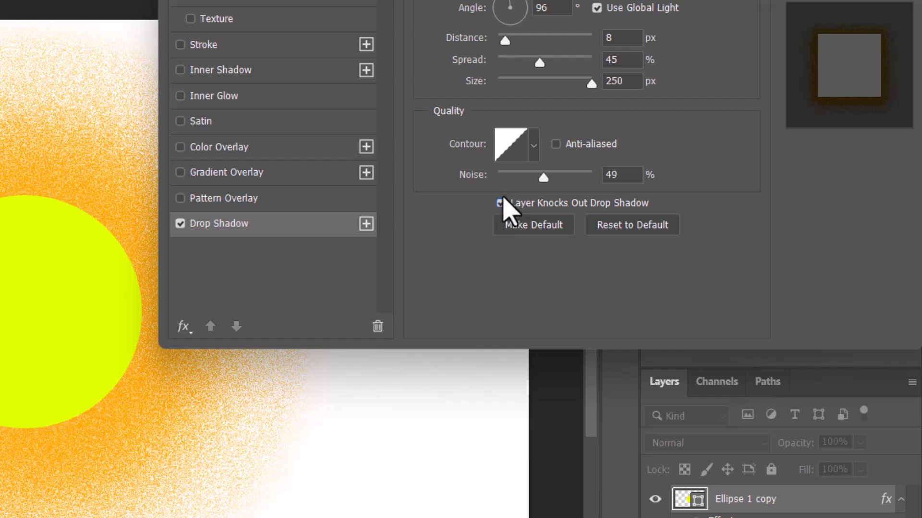
left_click(500, 203)
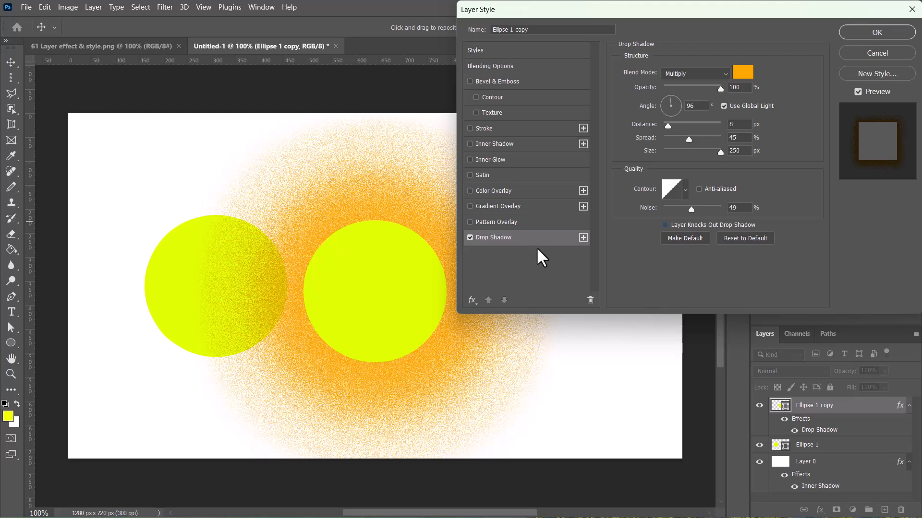
left_click(877, 31)
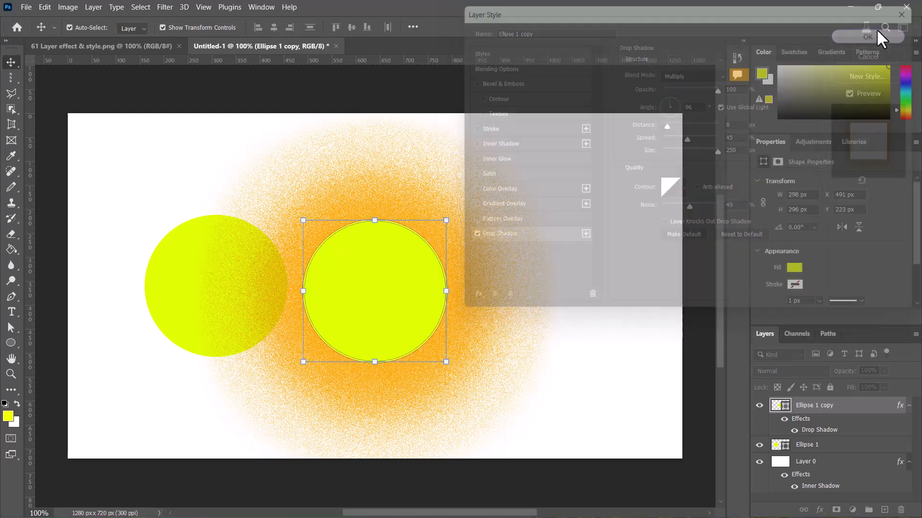